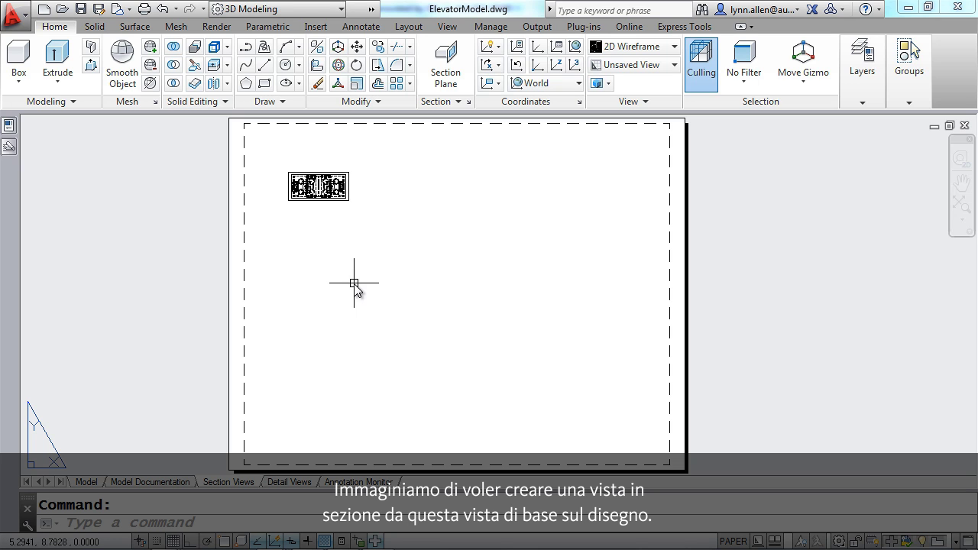
- Create full section view B-B from a horizontal cut across the base view, placed below it
{"action": "left_click", "coordinate": [339, 203]}
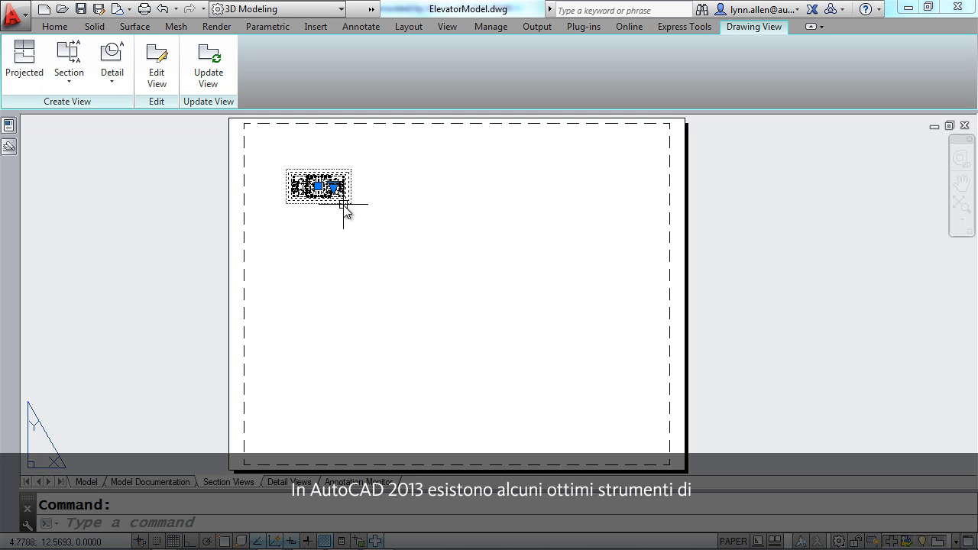
{"action": "left_click", "coordinate": [70, 81]}
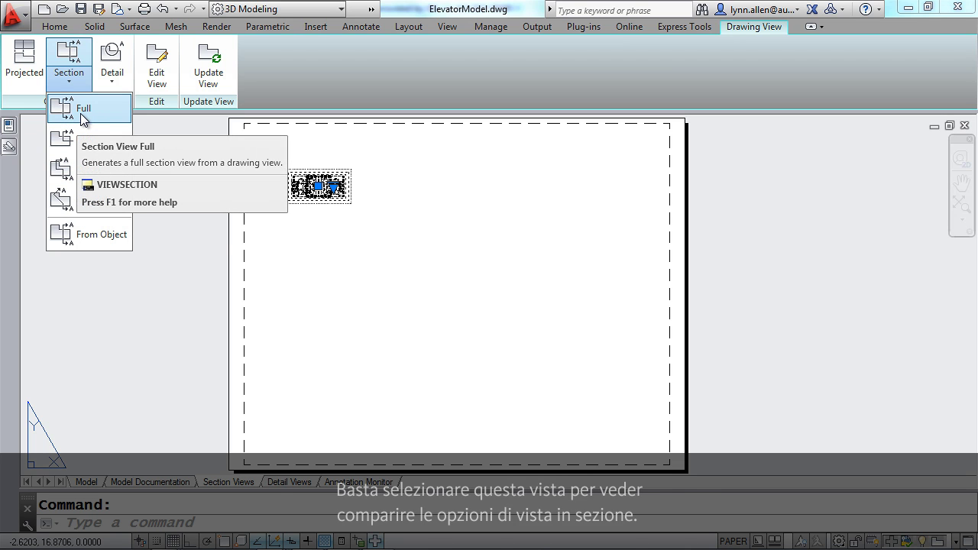
{"action": "left_click", "coordinate": [80, 113]}
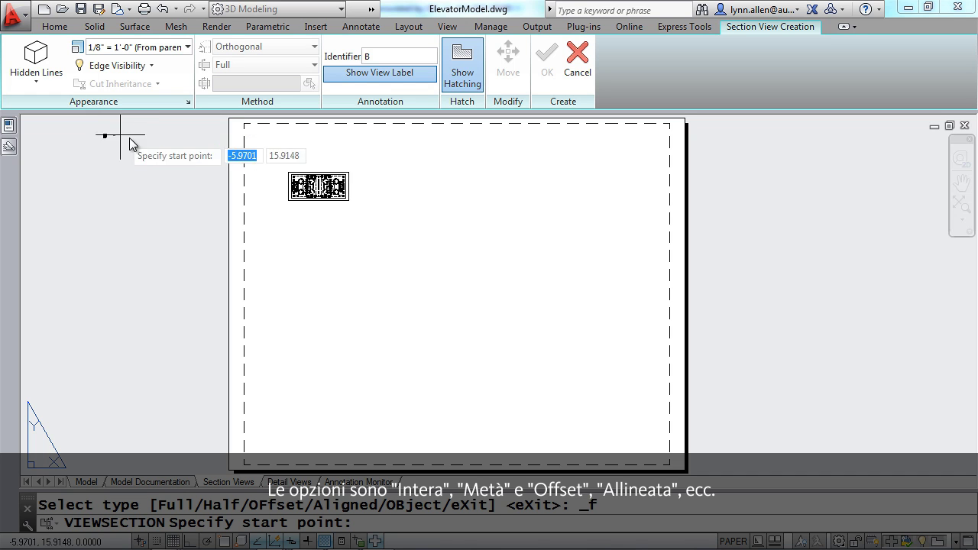
{"action": "left_click", "coordinate": [280, 186]}
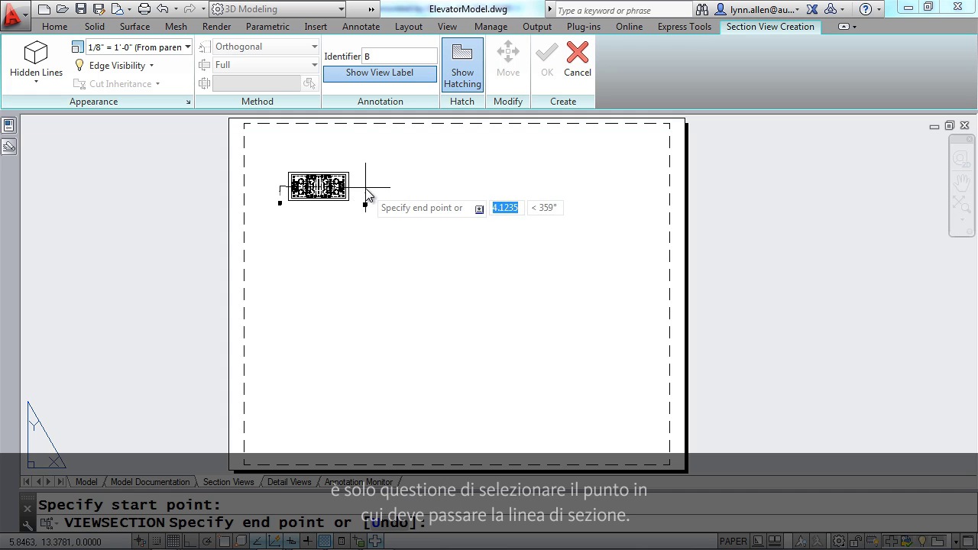
{"action": "key", "text": "F8"}
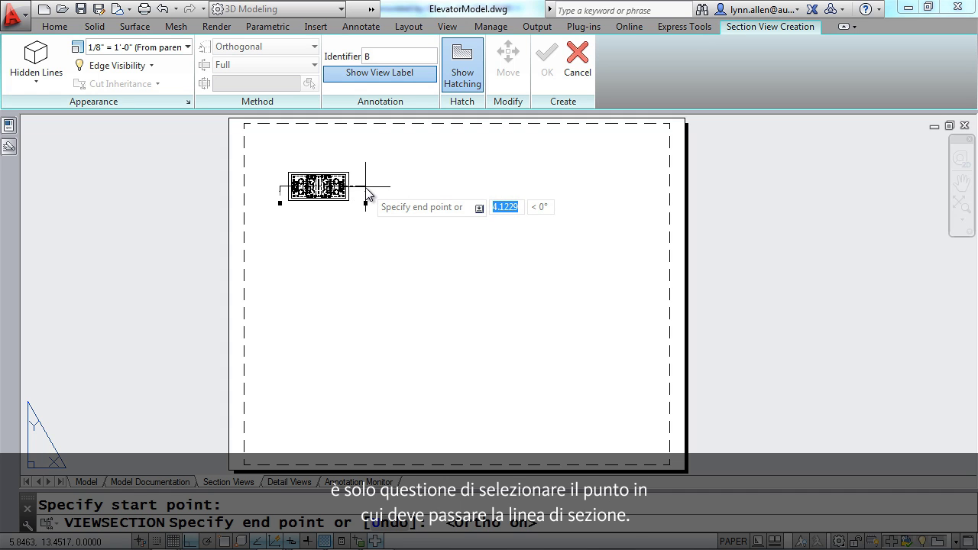
{"action": "left_click", "coordinate": [365, 187]}
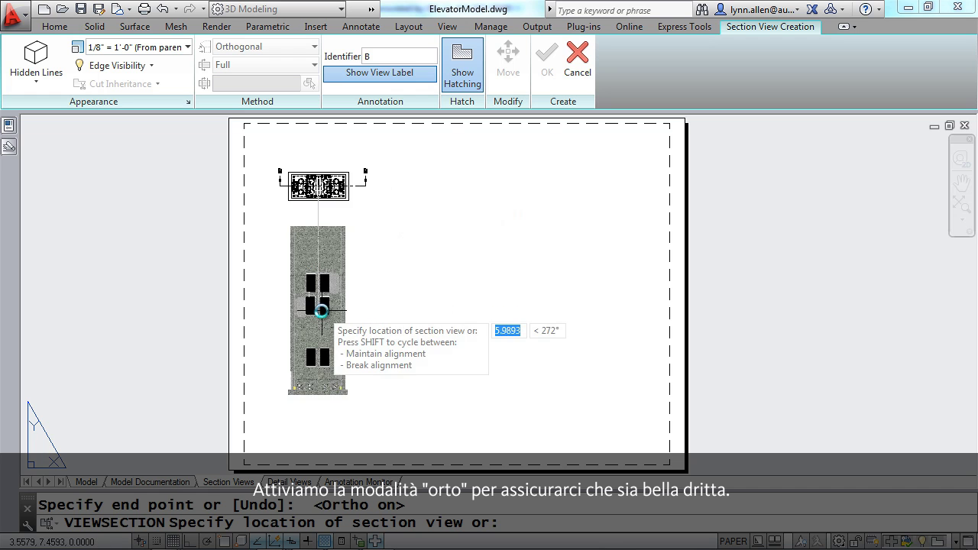
{"action": "left_click", "coordinate": [321, 310]}
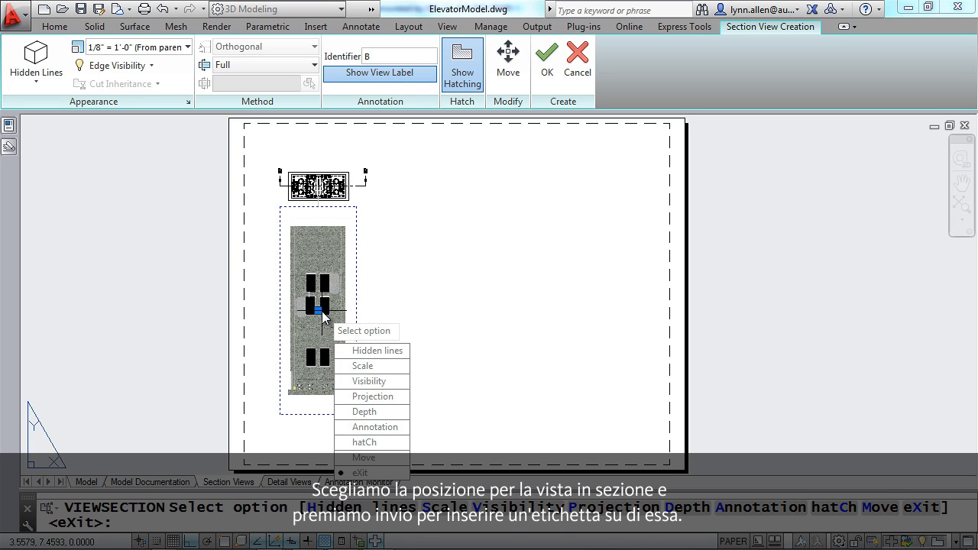
{"action": "key", "text": "Return"}
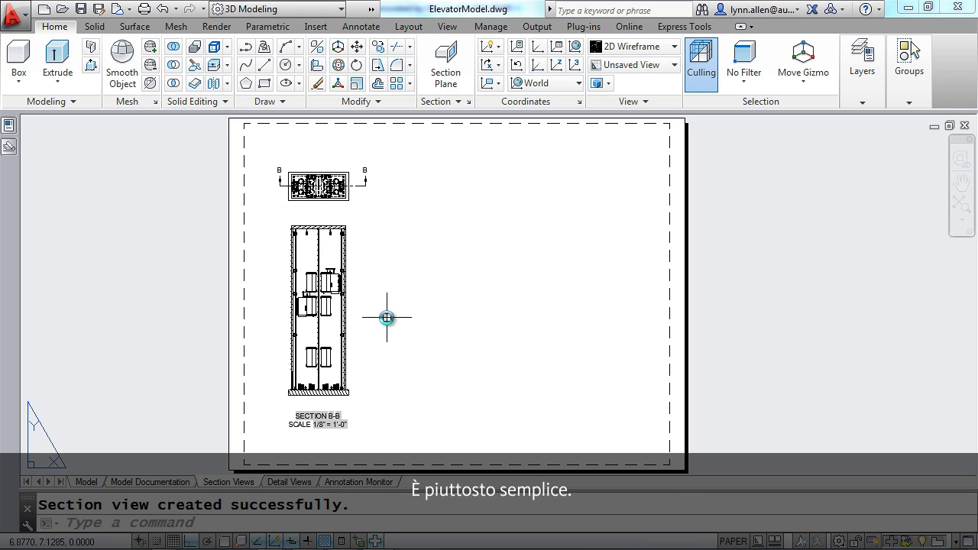
{"action": "left_click", "coordinate": [332, 330]}
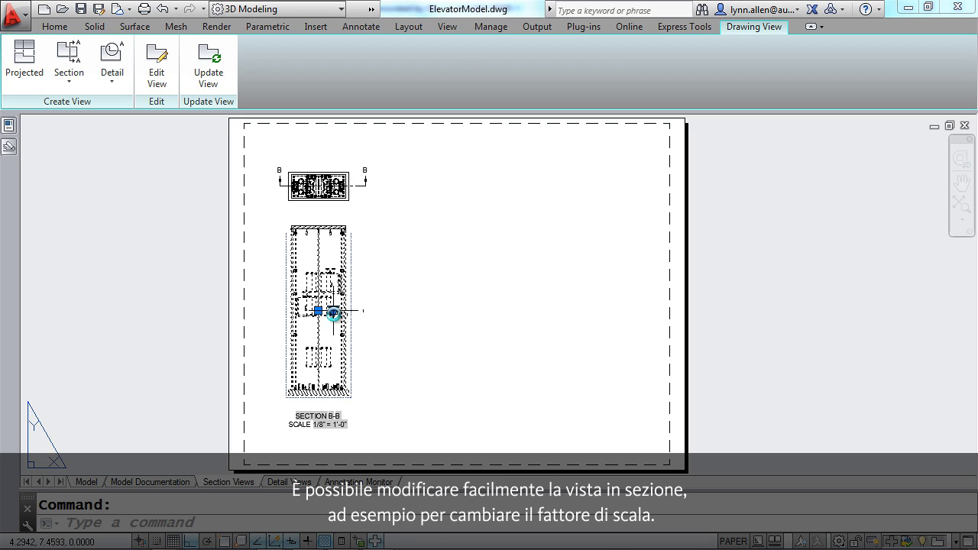
{"action": "left_click", "coordinate": [334, 312]}
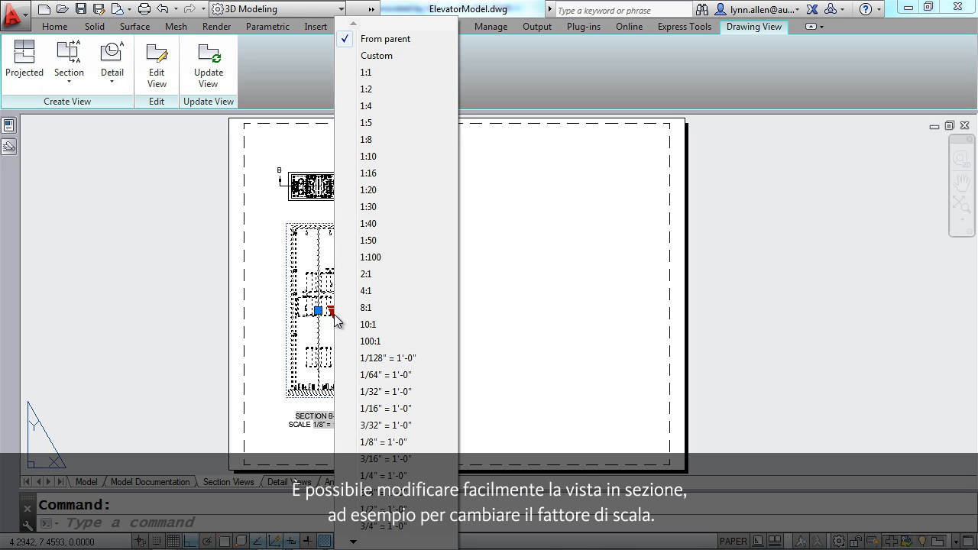
{"action": "left_click", "coordinate": [383, 408]}
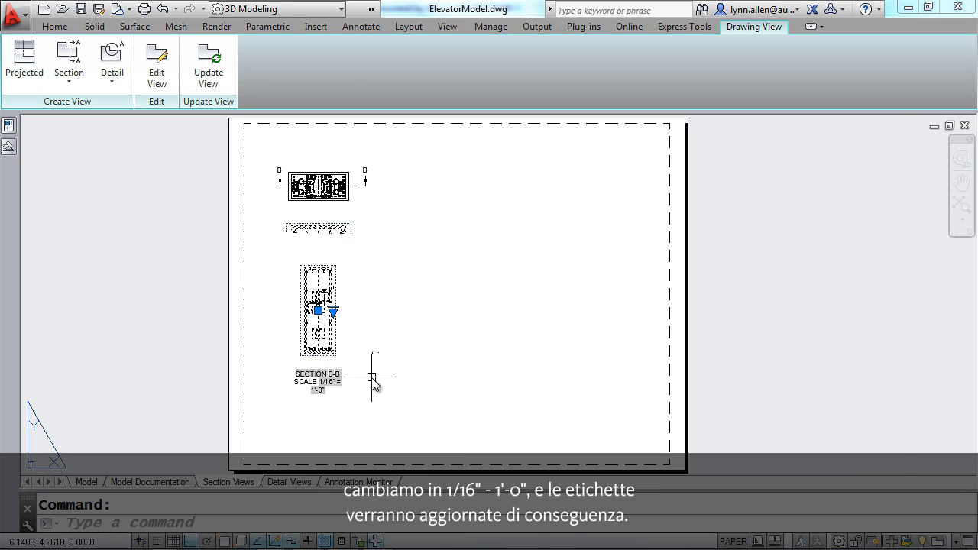
{"action": "scroll", "coordinate": [372, 376], "scroll_direction": "up", "scroll_amount": 2}
{"action": "scroll", "coordinate": [371, 376], "scroll_direction": "down", "scroll_amount": 2}
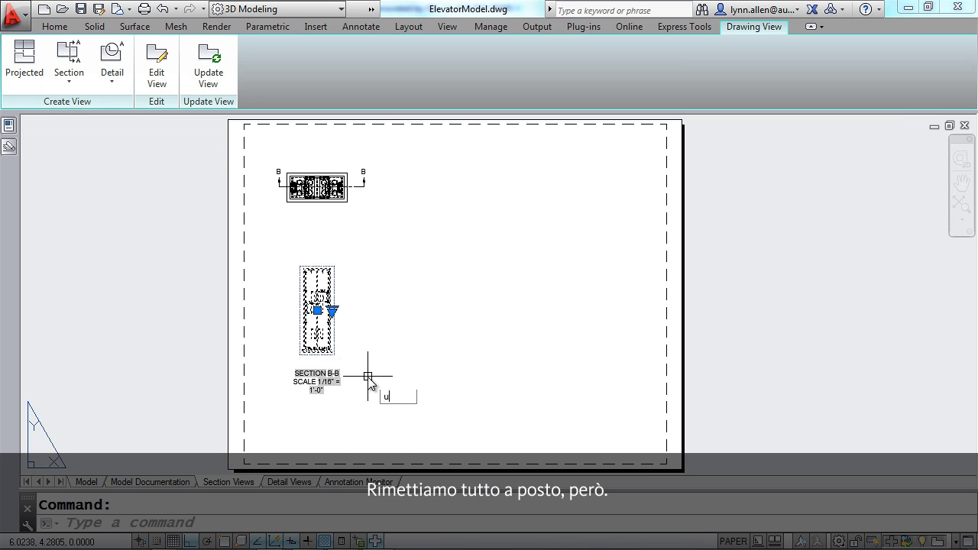
{"action": "key", "text": "Return"}
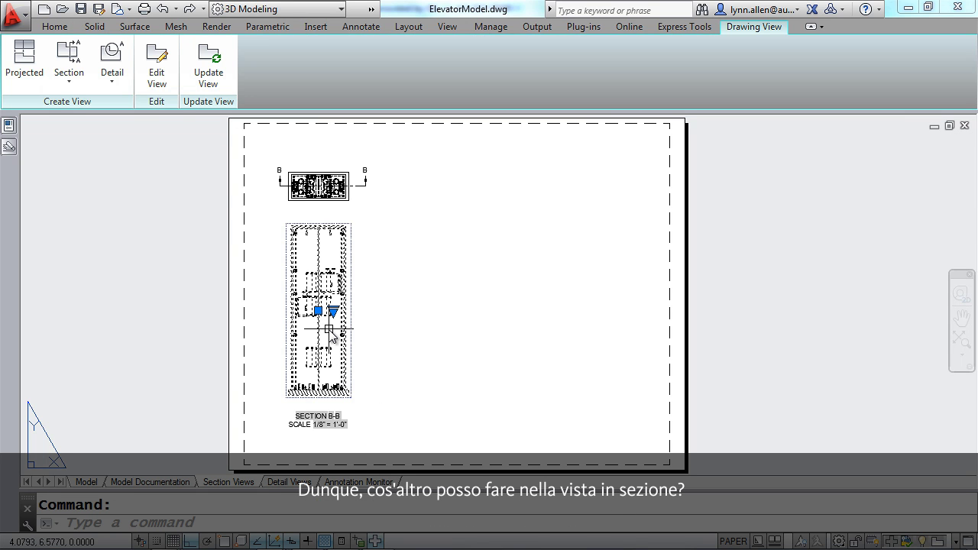
- Turn off hatching on the section view and change its identifier from B to C
{"action": "left_click", "coordinate": [157, 67]}
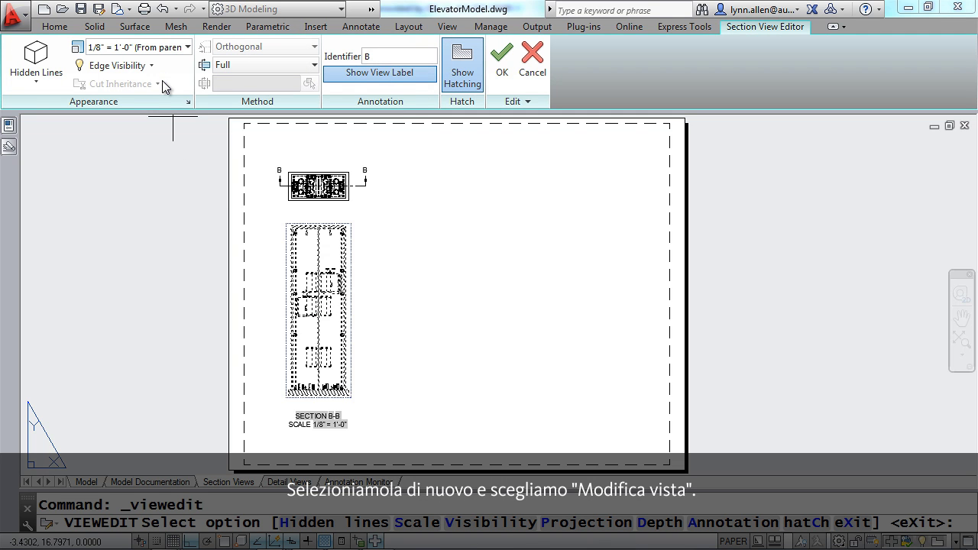
{"action": "left_click", "coordinate": [470, 78]}
{"action": "left_click", "coordinate": [413, 57]}
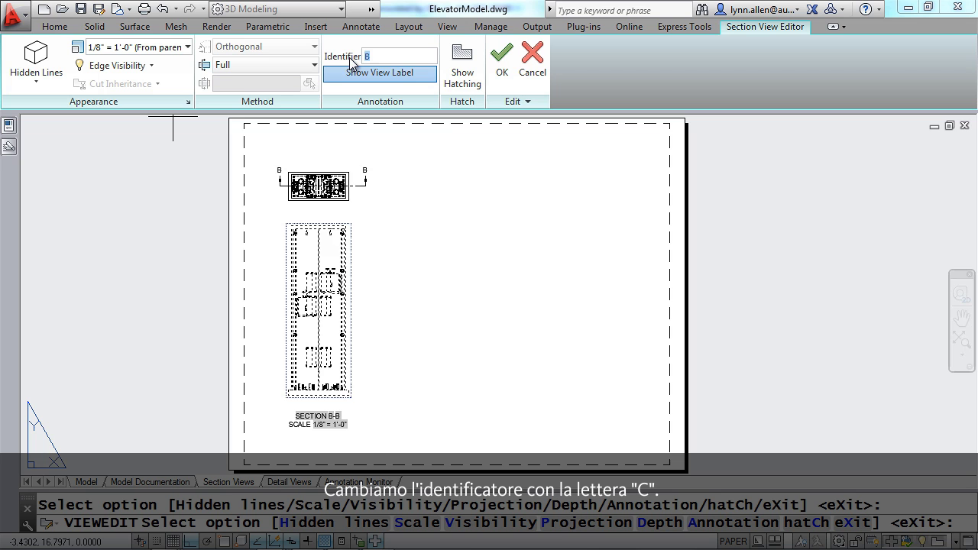
{"action": "type", "text": "C"}
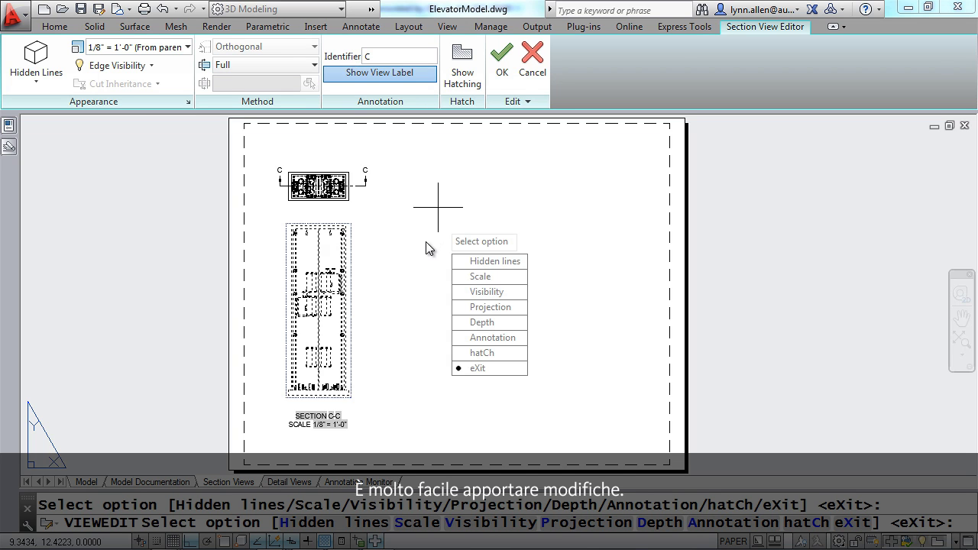
{"action": "key", "text": "Escape"}
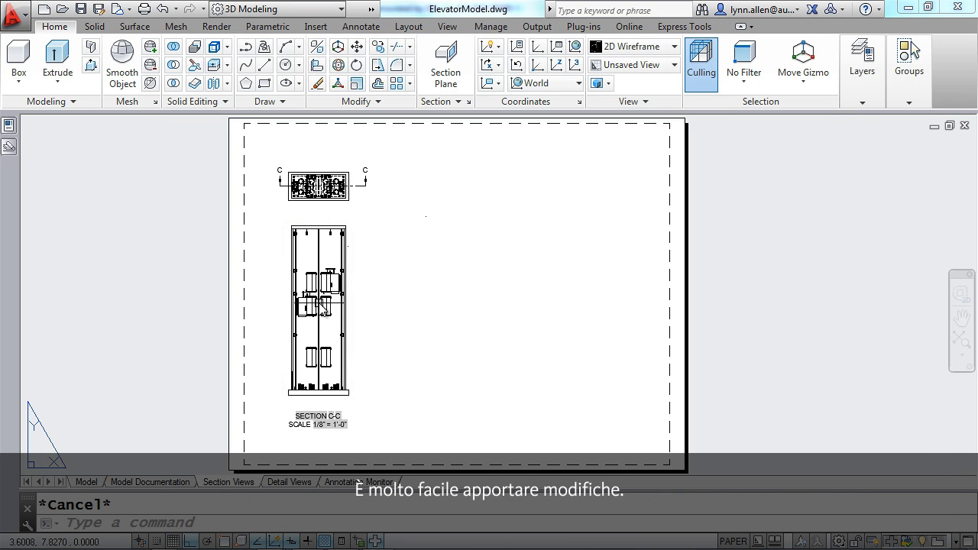
- Reverse the viewing direction of section line C-C
{"action": "scroll", "coordinate": [323, 308], "scroll_direction": "up", "scroll_amount": 4}
{"action": "scroll", "coordinate": [323, 308], "scroll_direction": "down", "scroll_amount": 3}
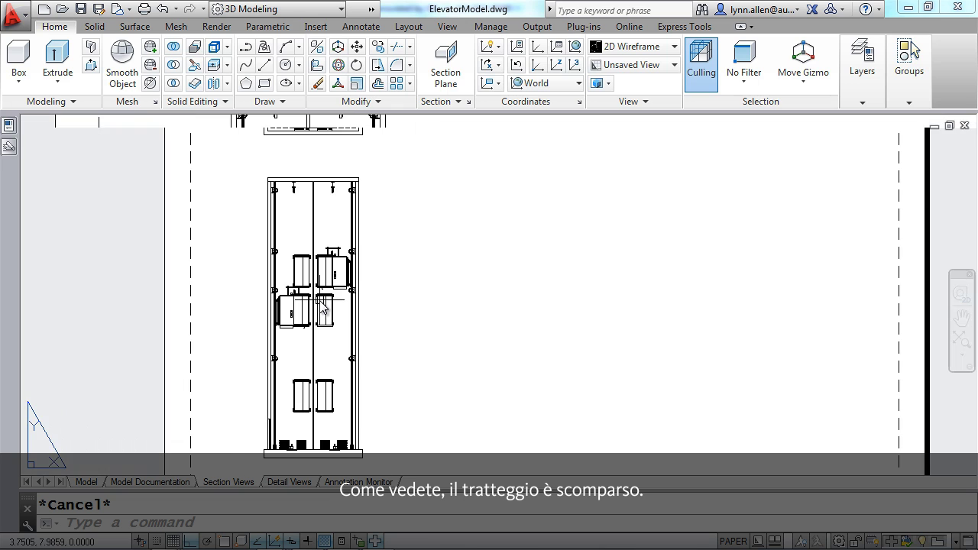
{"action": "scroll", "coordinate": [323, 308], "scroll_direction": "down", "scroll_amount": 3}
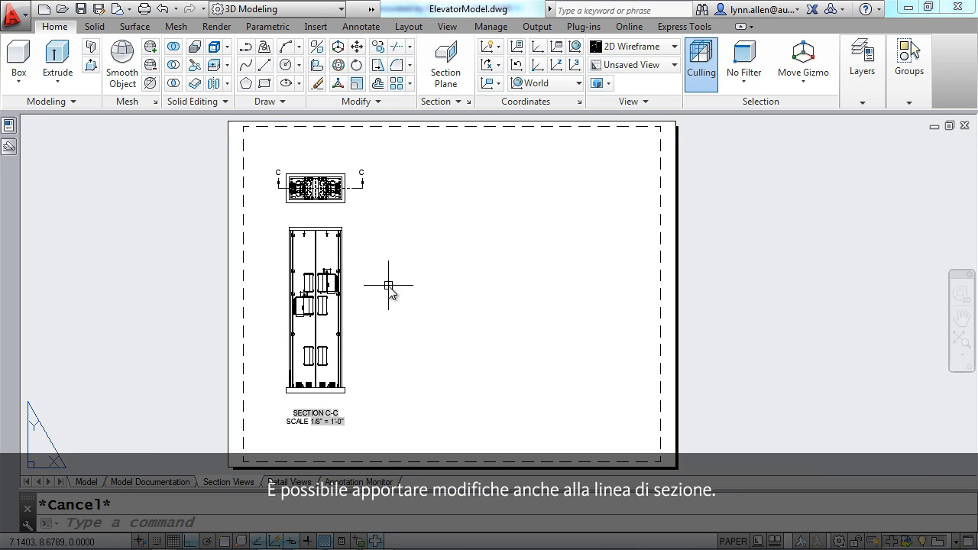
{"action": "left_click", "coordinate": [354, 189]}
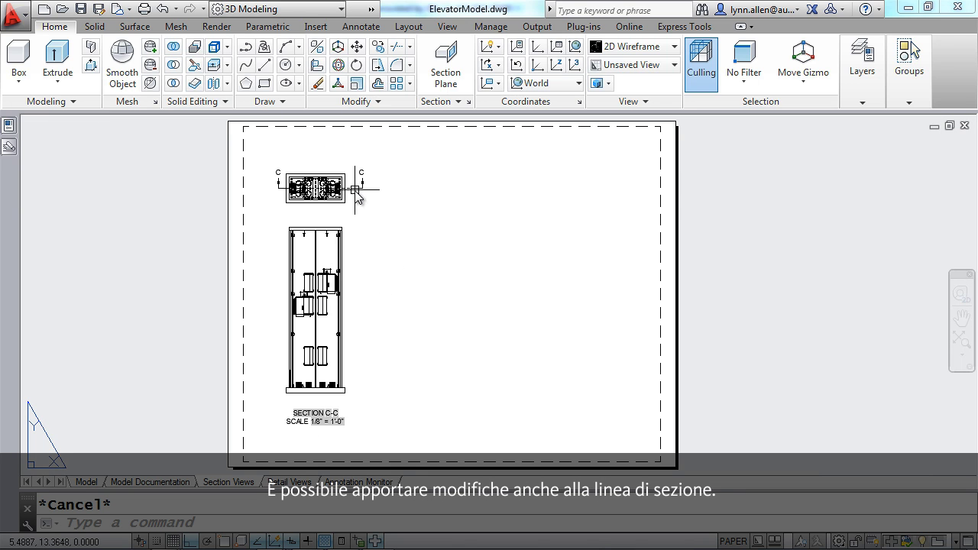
{"action": "mouse_move", "coordinate": [362, 188]}
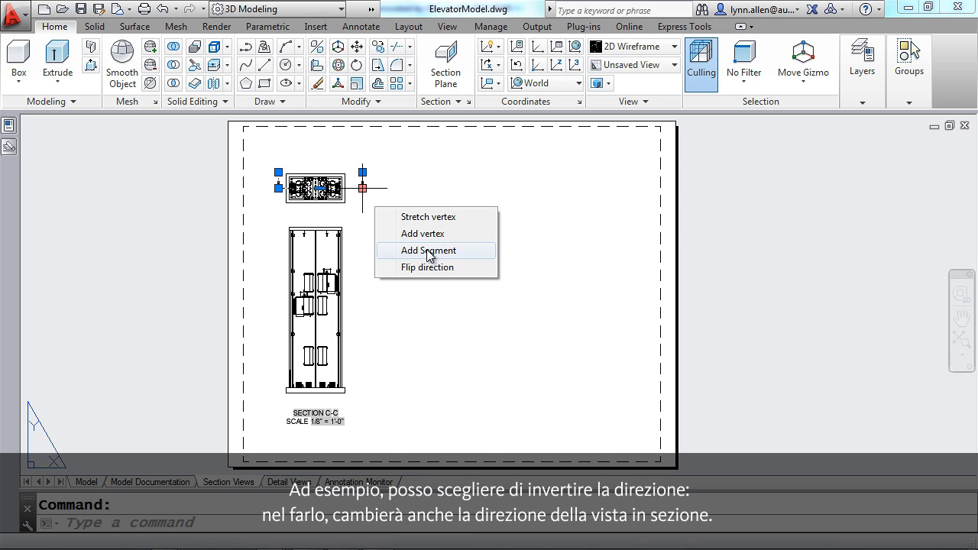
{"action": "left_click", "coordinate": [431, 267]}
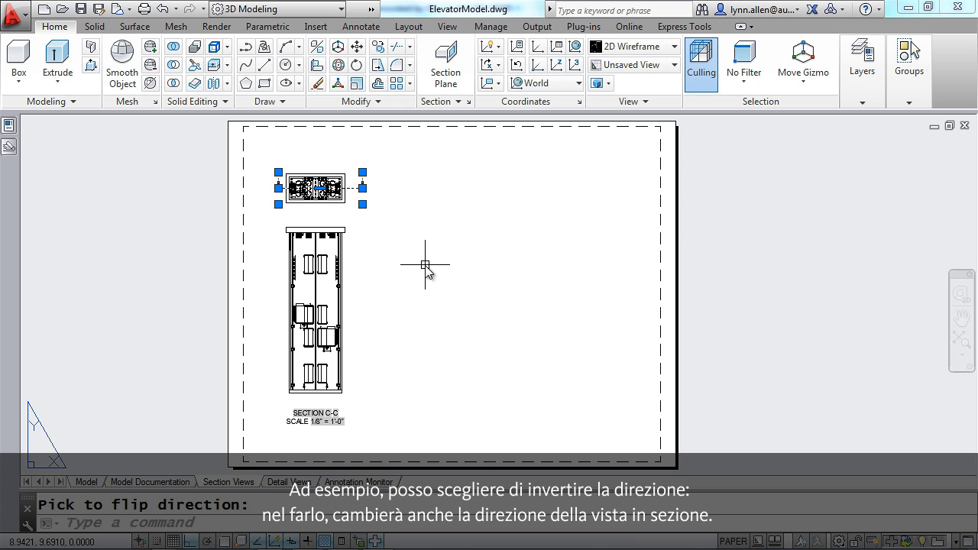
- Shift section line C-C slightly lower, try tilting it, then undo the angle change
{"action": "left_click", "coordinate": [321, 188]}
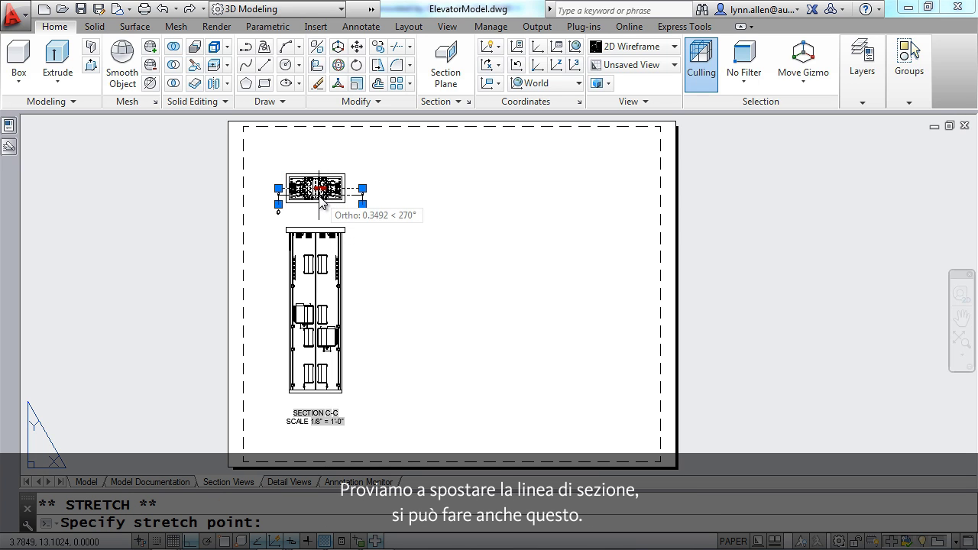
{"action": "left_click", "coordinate": [319, 195]}
{"action": "left_click", "coordinate": [362, 195]}
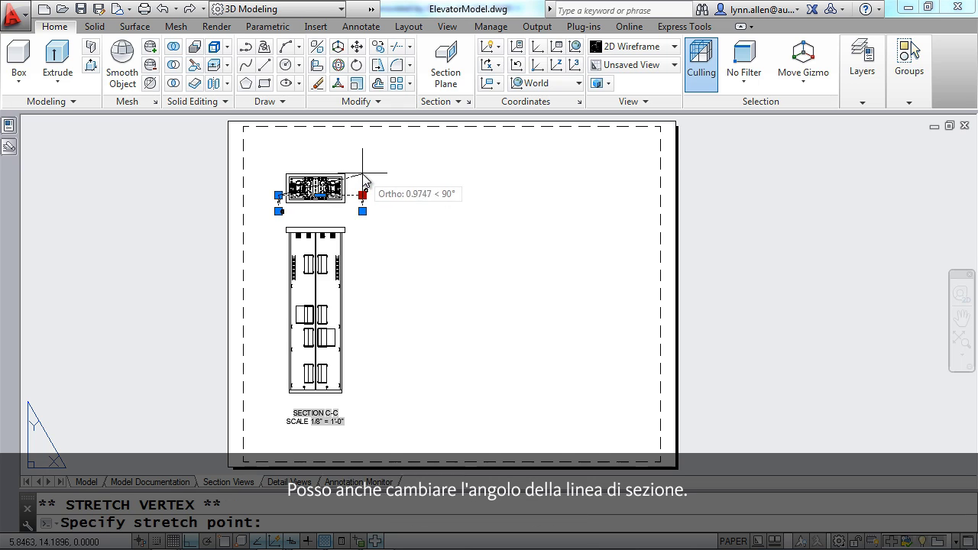
{"action": "left_click", "coordinate": [400, 202]}
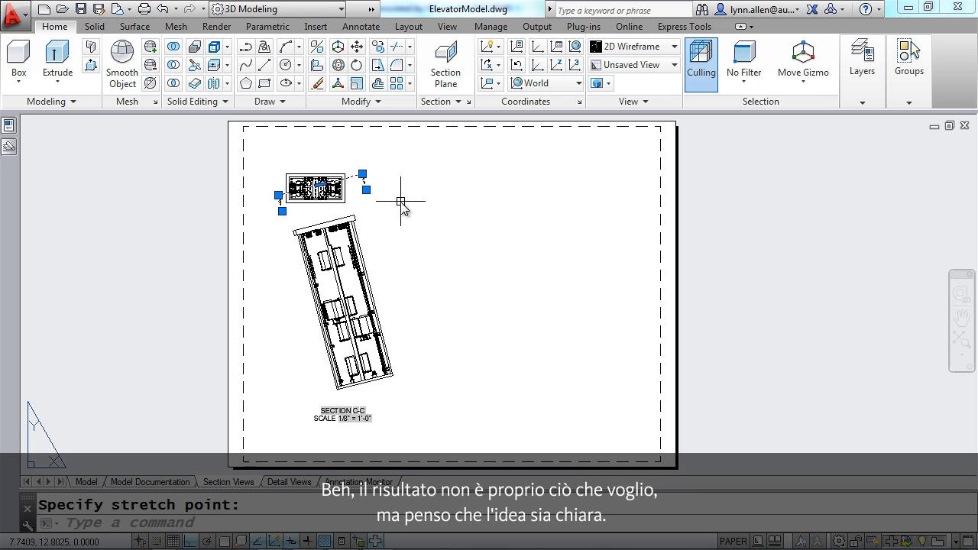
{"action": "type", "text": "u"}
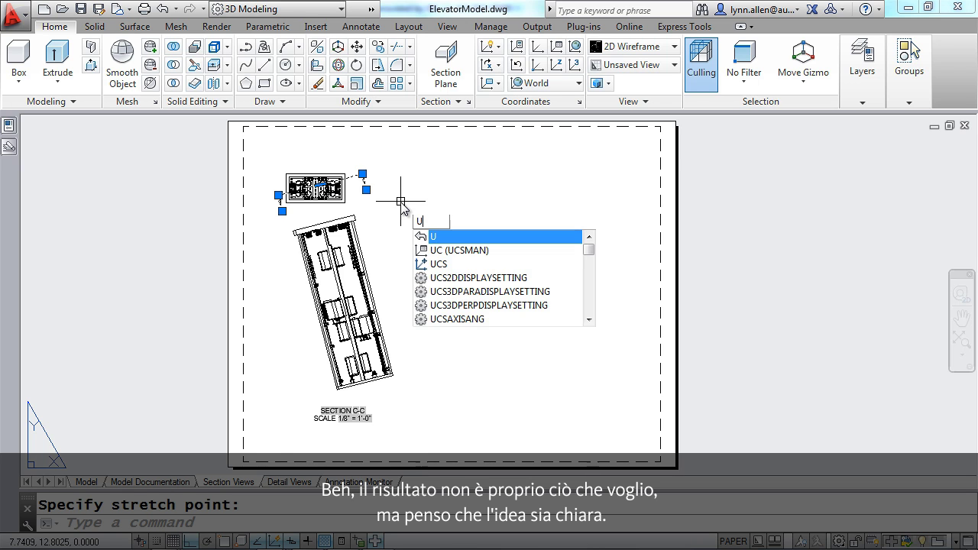
{"action": "key", "text": "Return"}
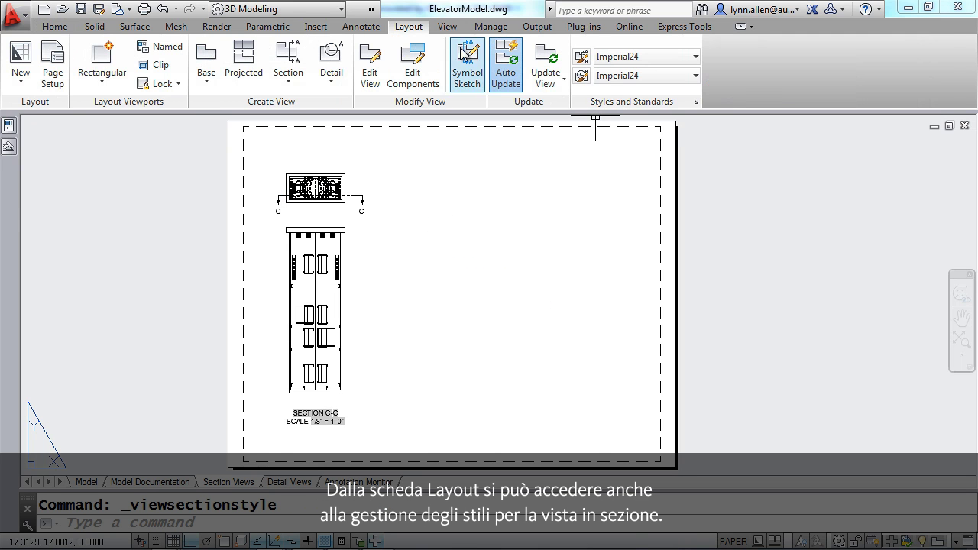
- Review Imperial24's Identifier and Arrows, Cutting Plane, View Label and Hatch settings, then accept
{"action": "left_click", "coordinate": [581, 58]}
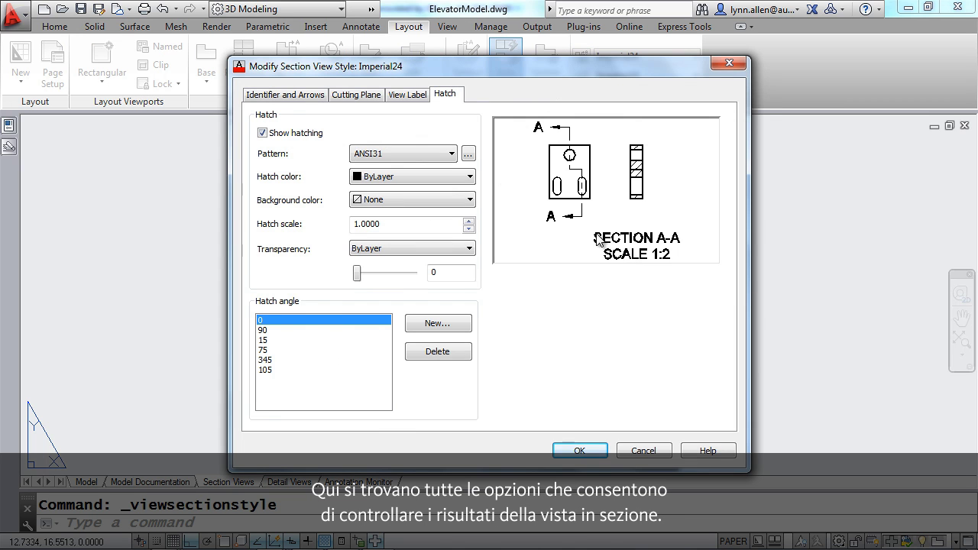
{"action": "left_click", "coordinate": [287, 96]}
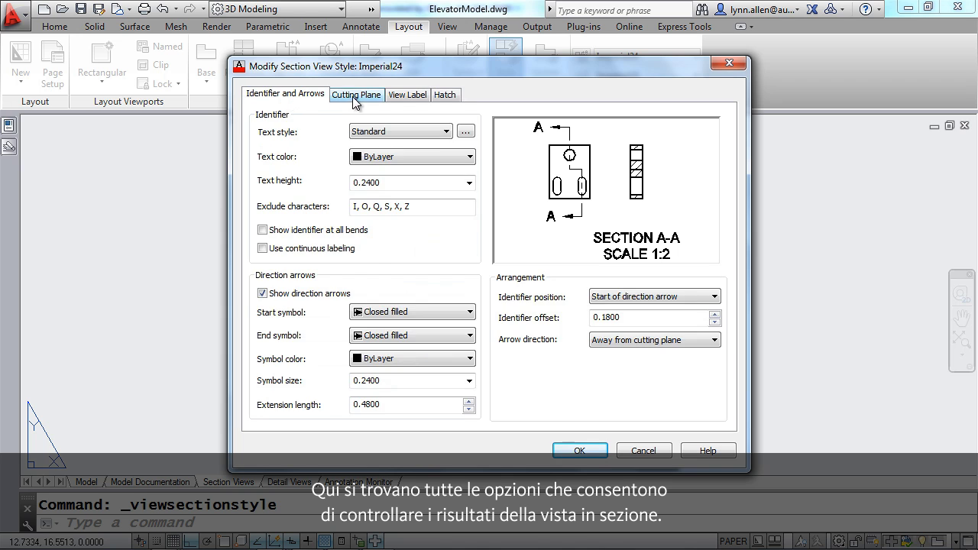
{"action": "left_click", "coordinate": [356, 94]}
{"action": "left_click", "coordinate": [400, 95]}
{"action": "left_click", "coordinate": [449, 94]}
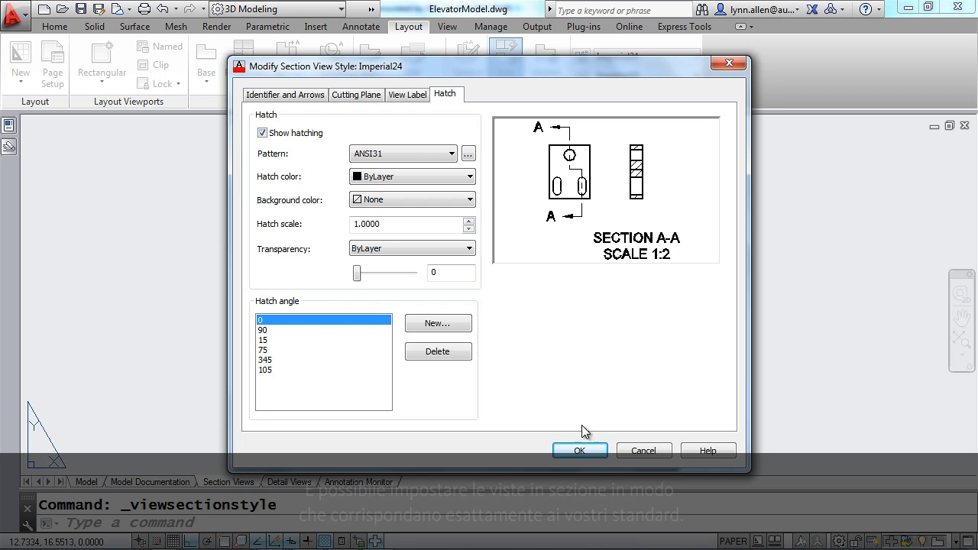
{"action": "left_click", "coordinate": [579, 450]}
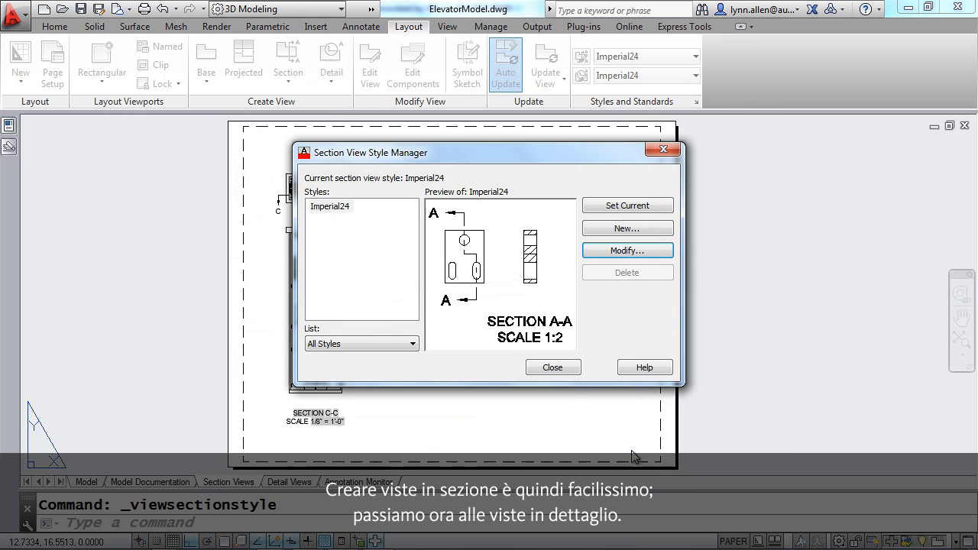
- Close the Section View Style Manager and zoom into the Detail Views layout sheet
{"action": "left_click", "coordinate": [561, 369]}
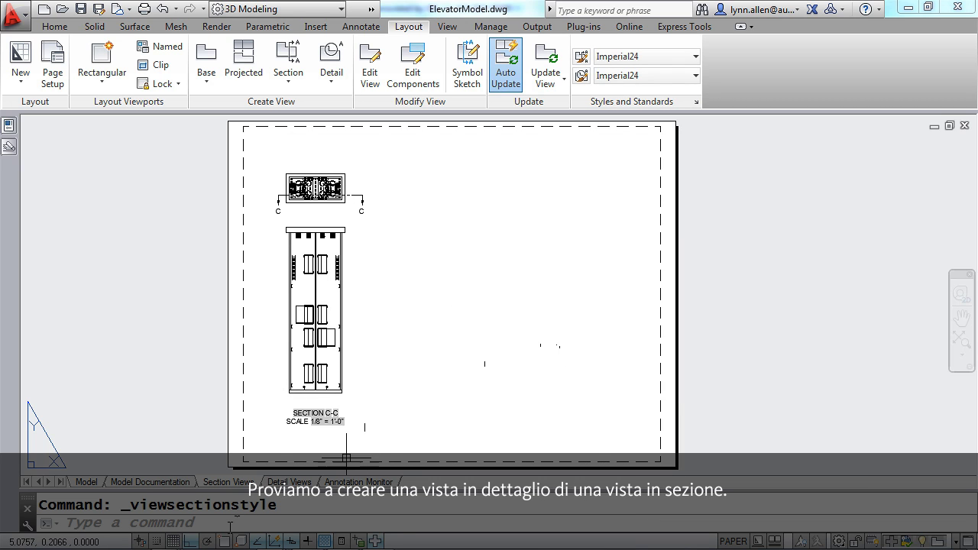
{"action": "left_click", "coordinate": [290, 483]}
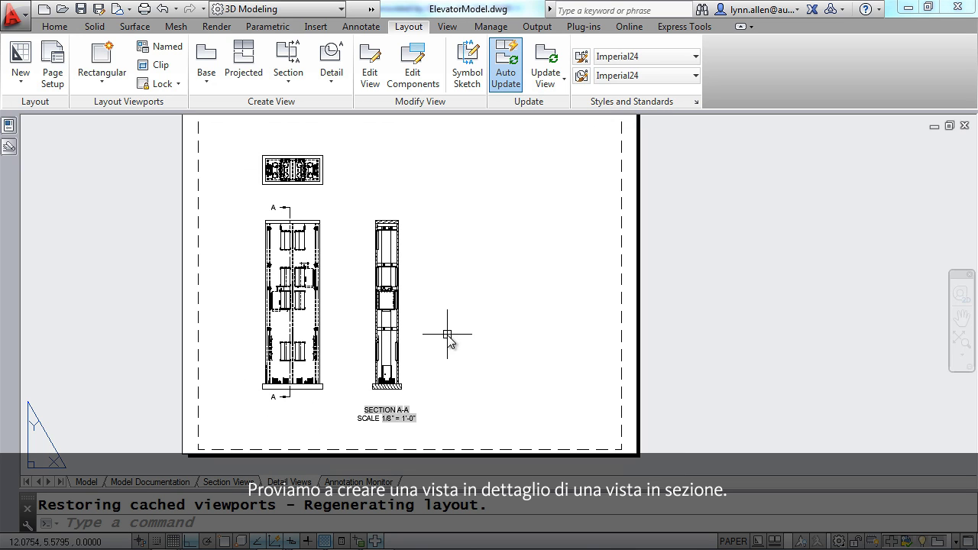
{"action": "scroll", "coordinate": [443, 310], "scroll_direction": "up", "scroll_amount": 5}
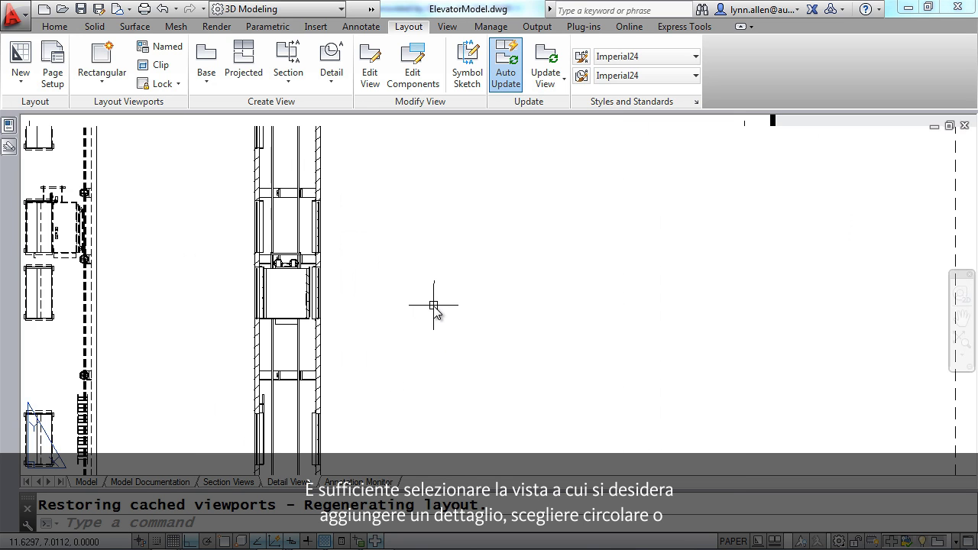
- Create circular Detail B centred on the elevator car top, placed right of the section view
{"action": "key", "text": "Escape"}
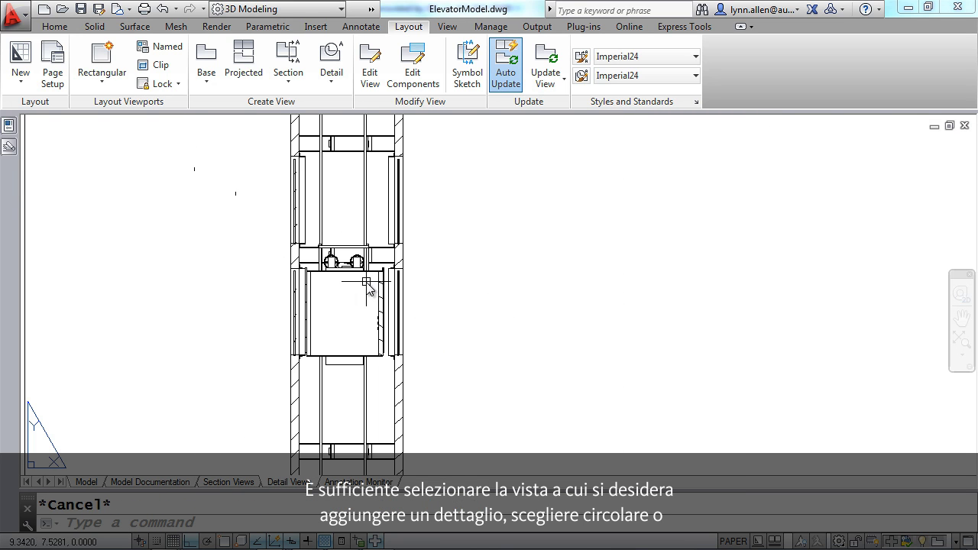
{"action": "left_click", "coordinate": [367, 288]}
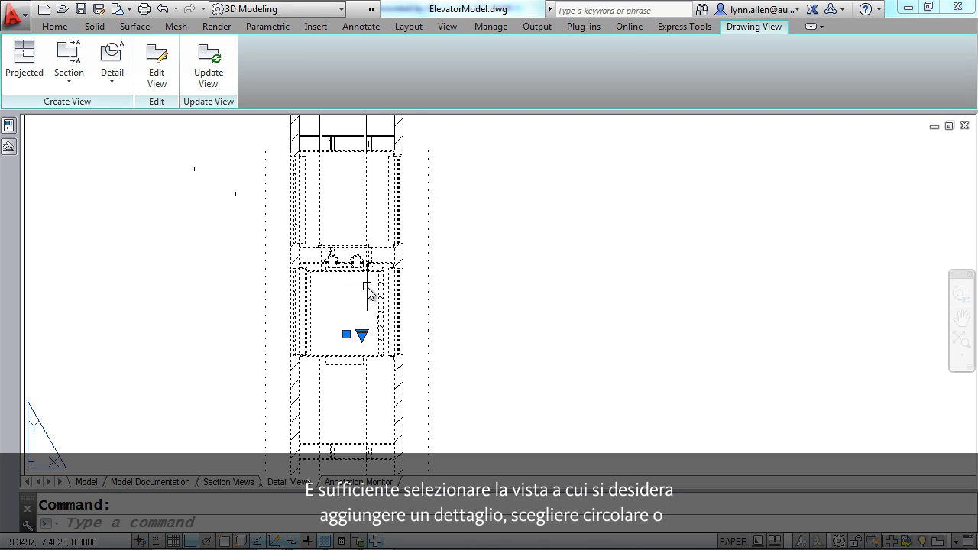
{"action": "left_click", "coordinate": [112, 85]}
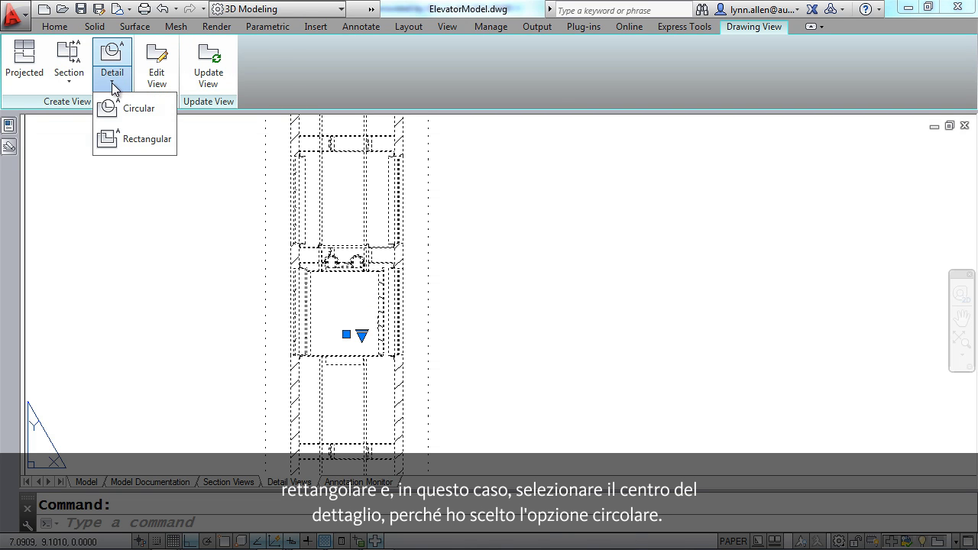
{"action": "left_click", "coordinate": [115, 108]}
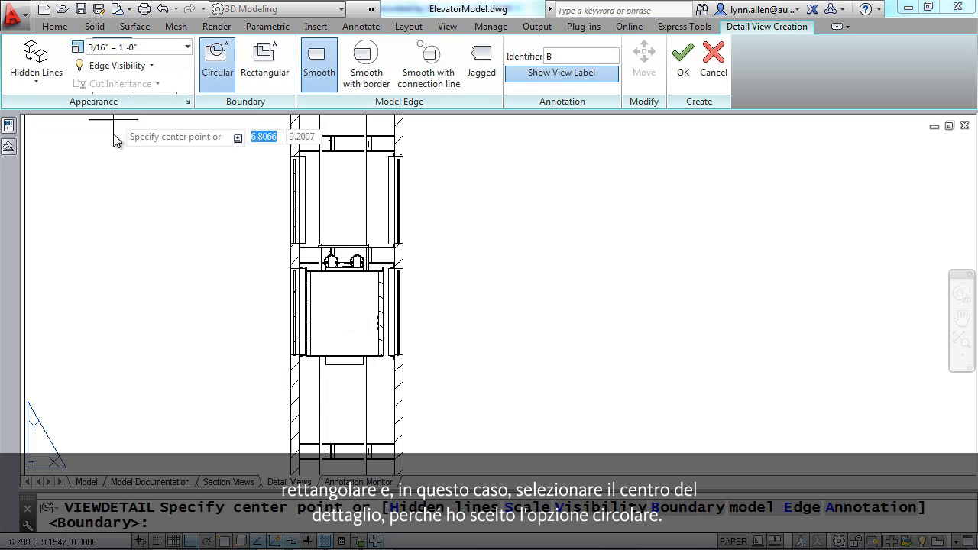
{"action": "left_click", "coordinate": [333, 264]}
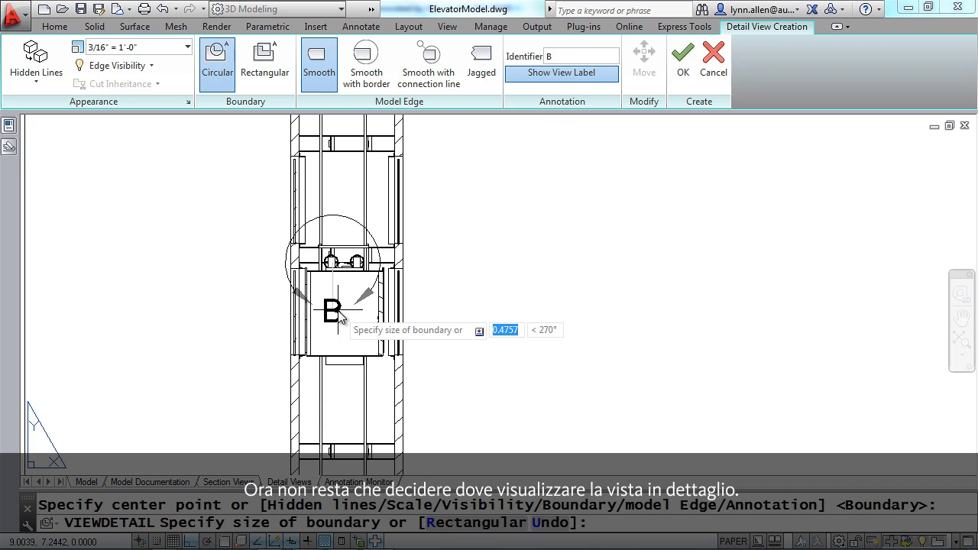
{"action": "left_click", "coordinate": [335, 310]}
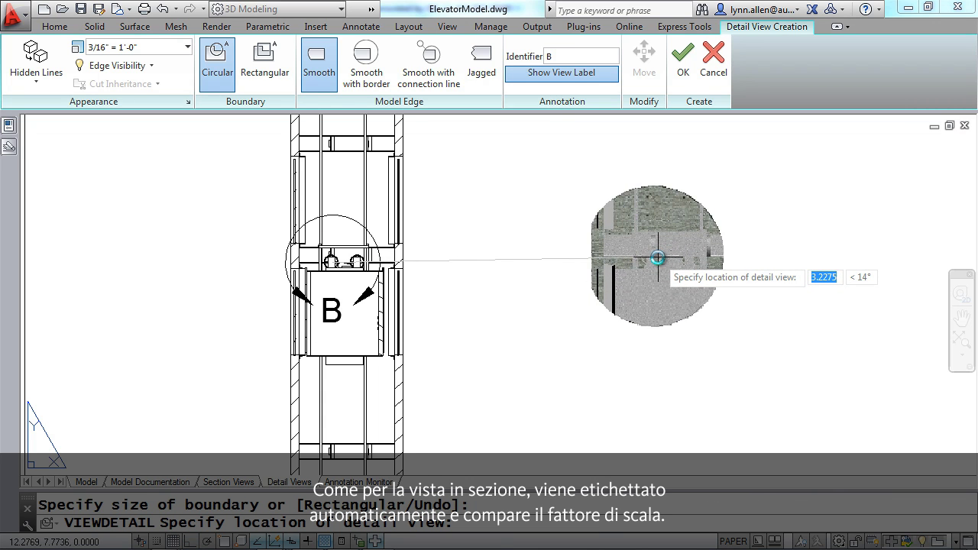
{"action": "left_click", "coordinate": [658, 259]}
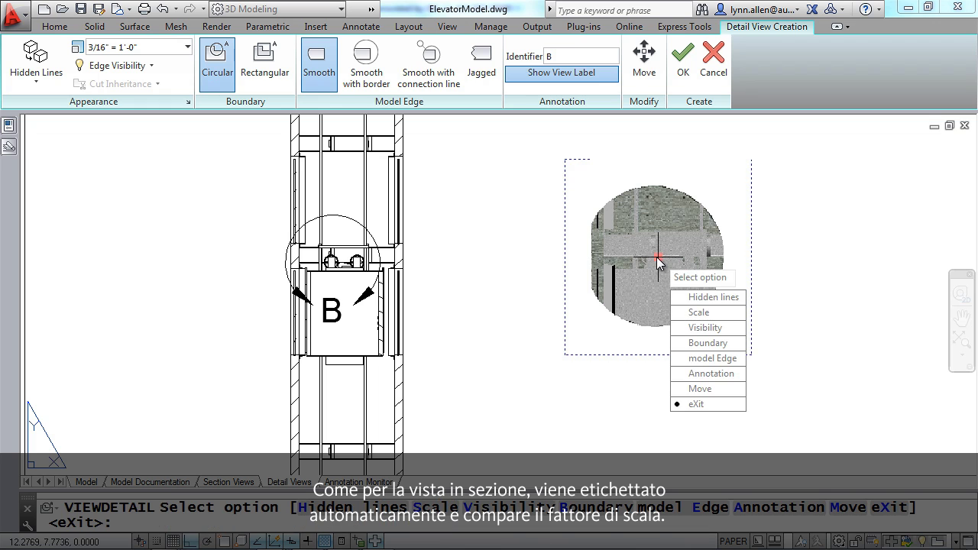
{"action": "key", "text": "Return"}
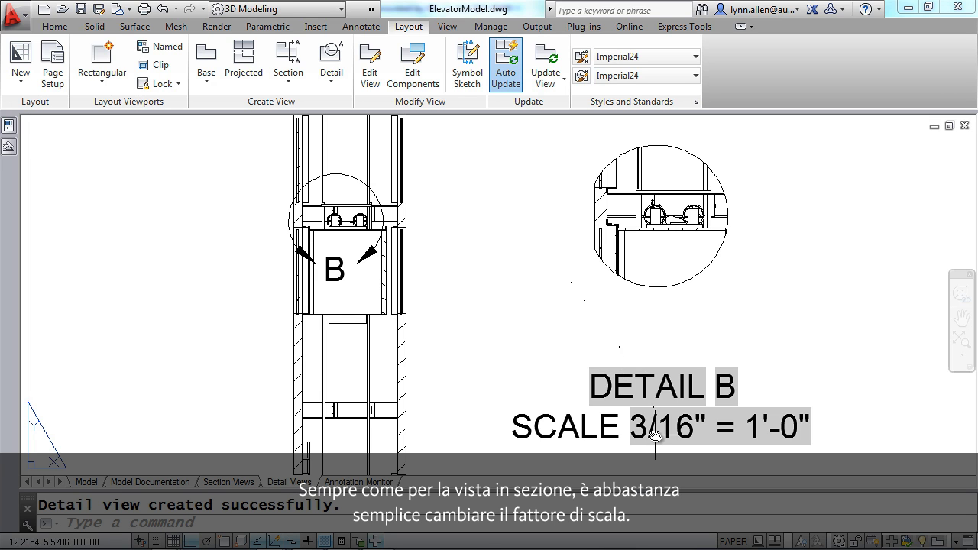
- Change Detail B's scale to 1/8" = 1'-0"
{"action": "left_click", "coordinate": [670, 260]}
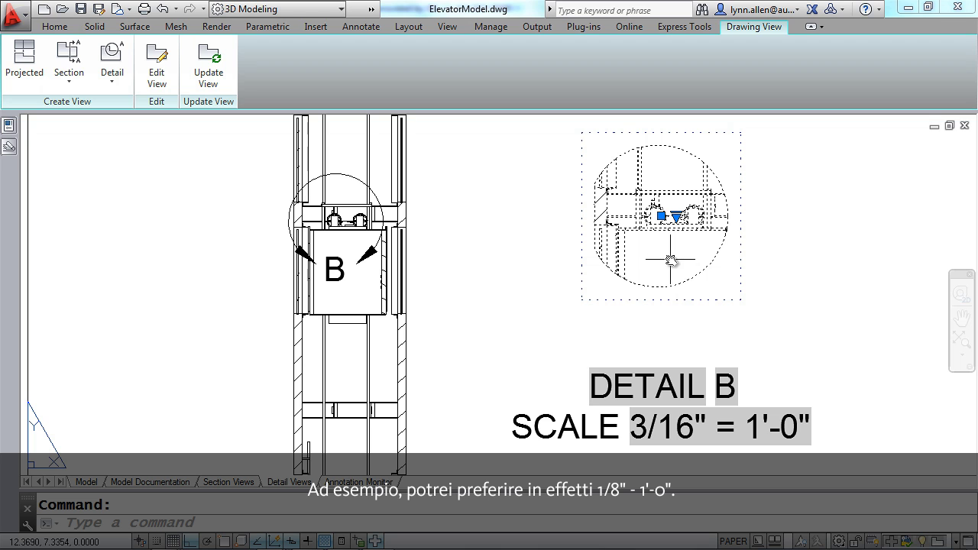
{"action": "left_click", "coordinate": [676, 218]}
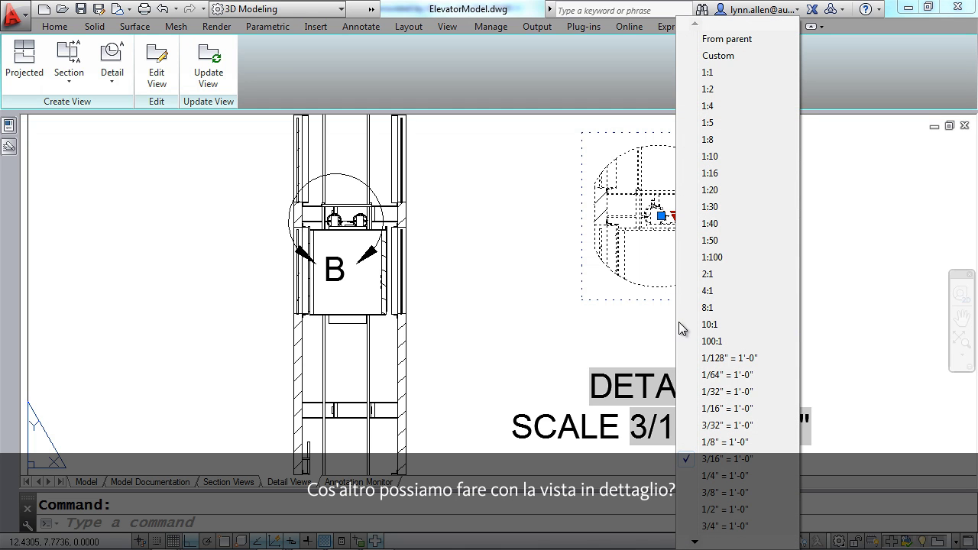
{"action": "left_click", "coordinate": [707, 441]}
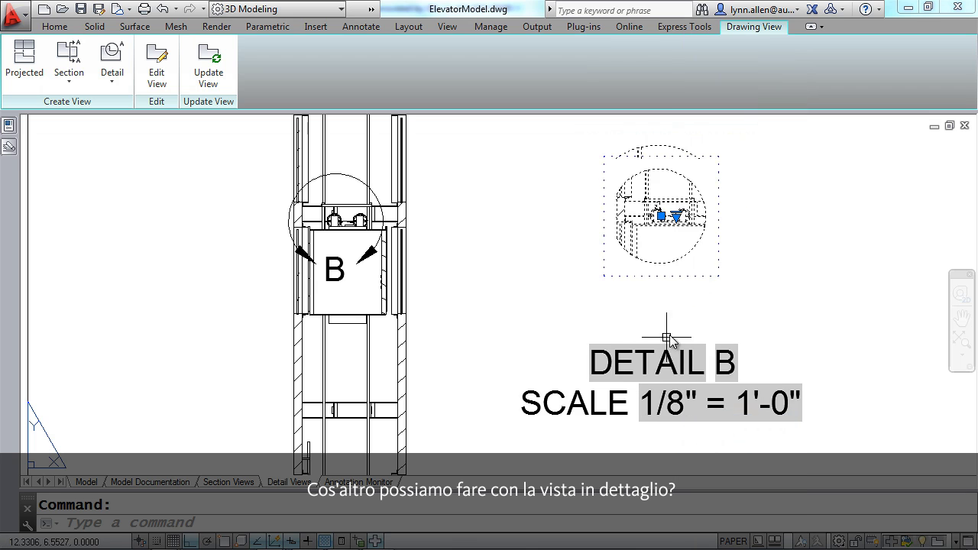
{"action": "left_click", "coordinate": [160, 78]}
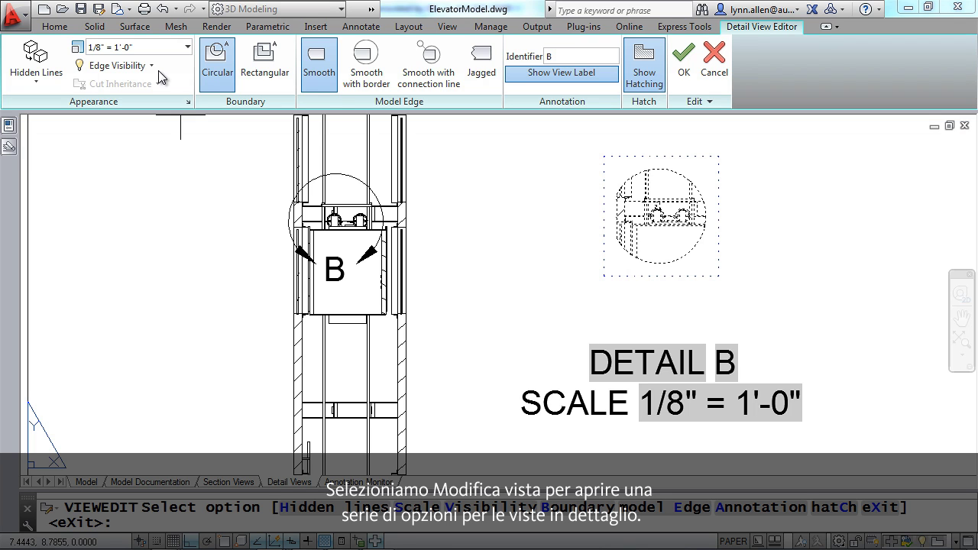
- Trial rectangular, bordered, connection-line and jagged options, set identifier D, then restore a smooth edge
{"action": "left_click", "coordinate": [259, 59]}
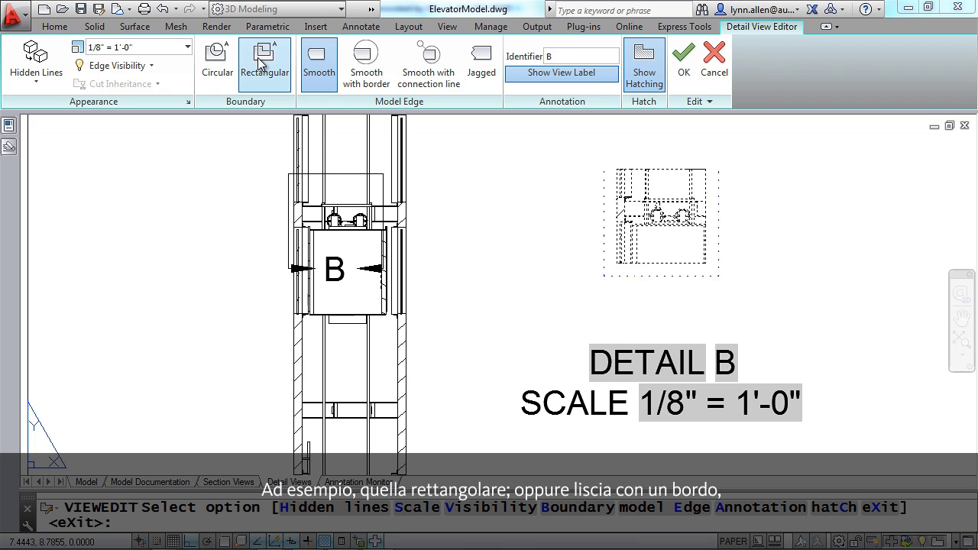
{"action": "left_click", "coordinate": [365, 76]}
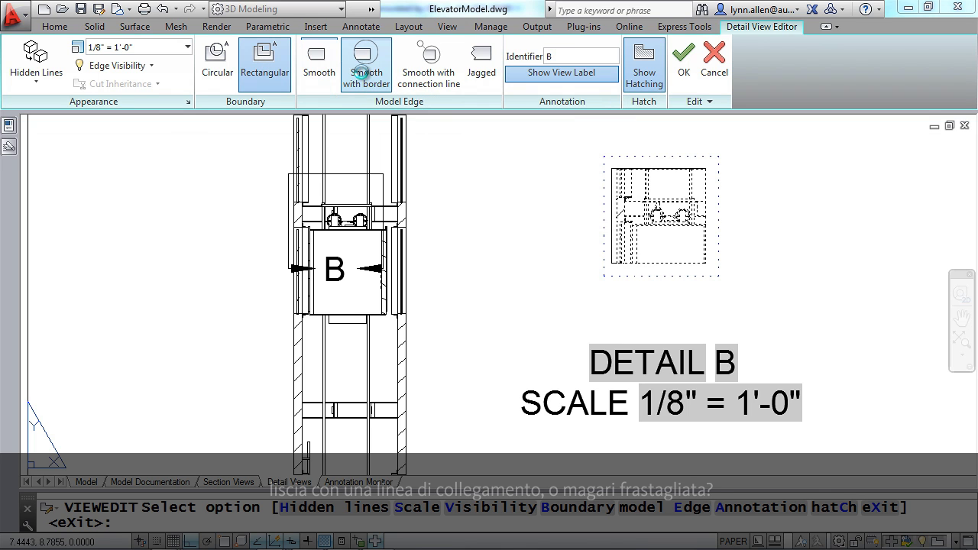
{"action": "left_click", "coordinate": [427, 75]}
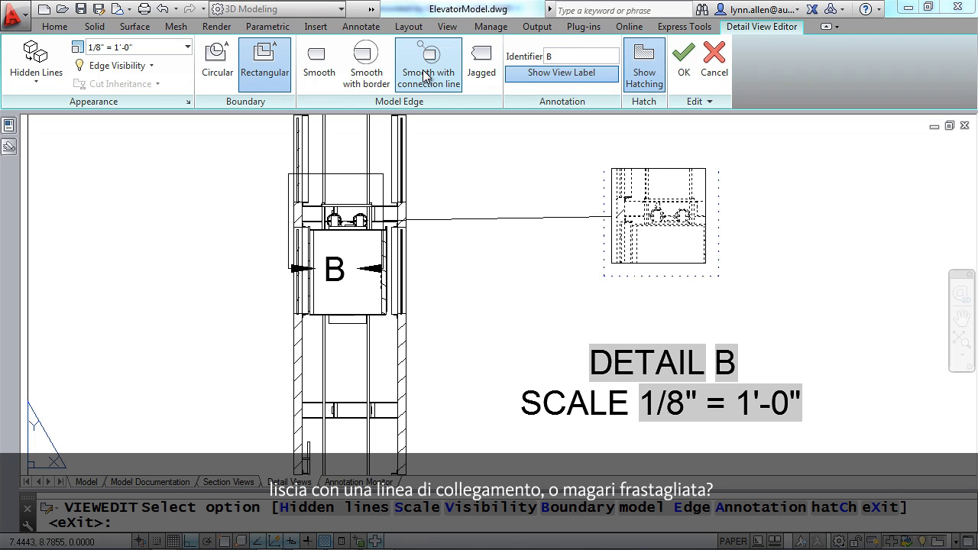
{"action": "left_click", "coordinate": [480, 71]}
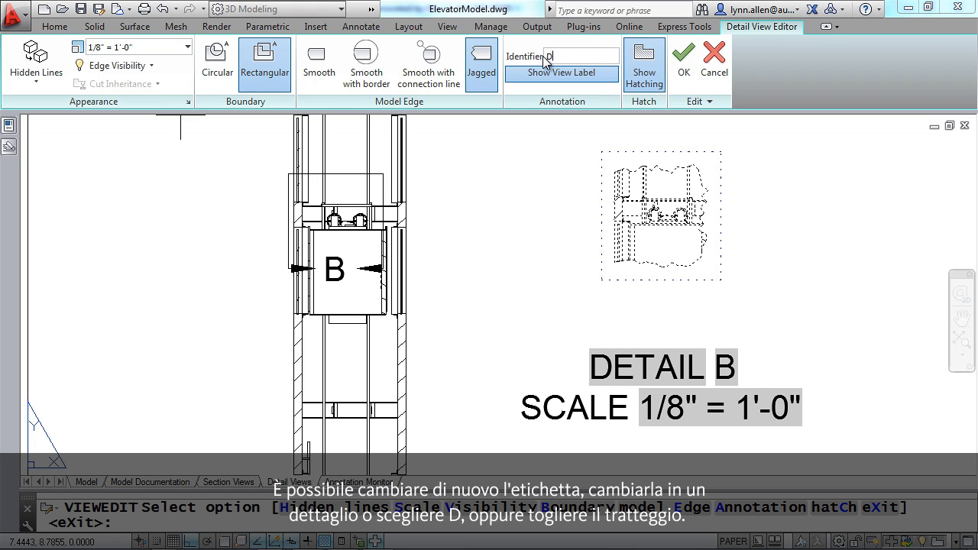
{"action": "key", "text": "Return"}
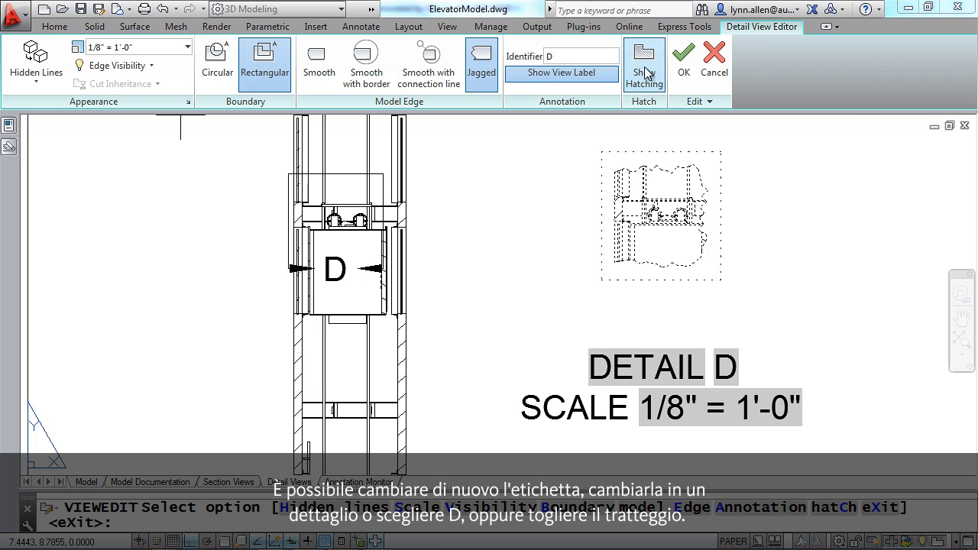
{"action": "left_click", "coordinate": [320, 67]}
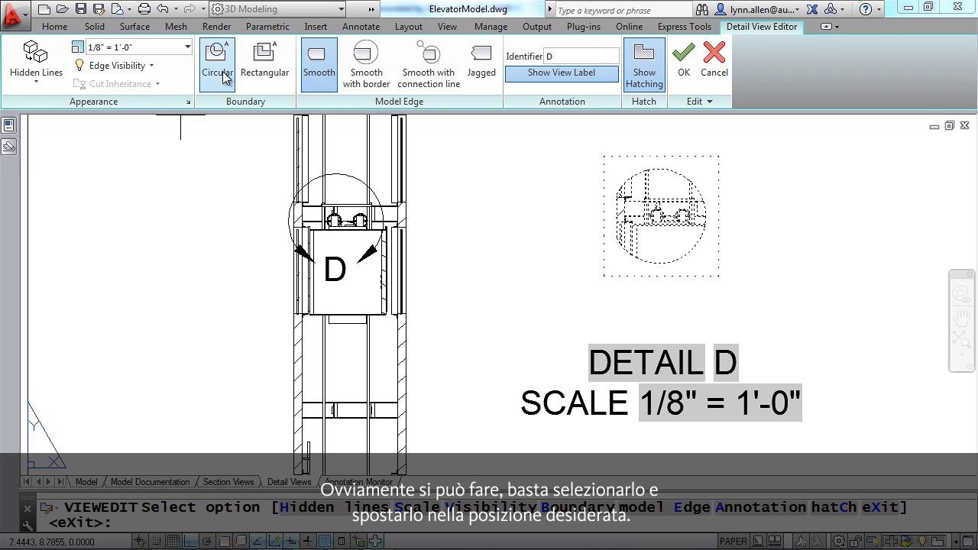
{"action": "right_click", "coordinate": [380, 138]}
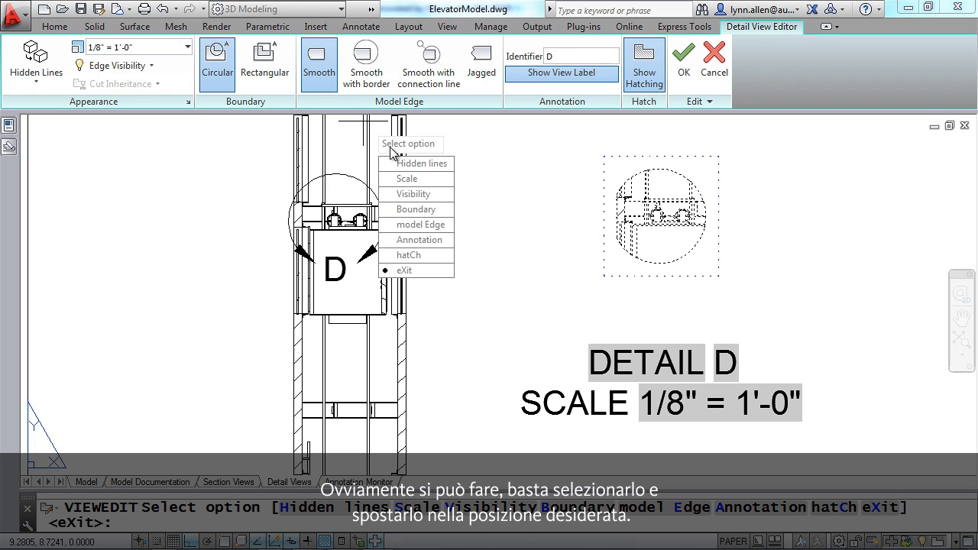
{"action": "key", "text": "Escape"}
- Move the detail D boundary down near the shaft bottom with Ortho off, then shrink it
{"action": "left_click", "coordinate": [348, 177]}
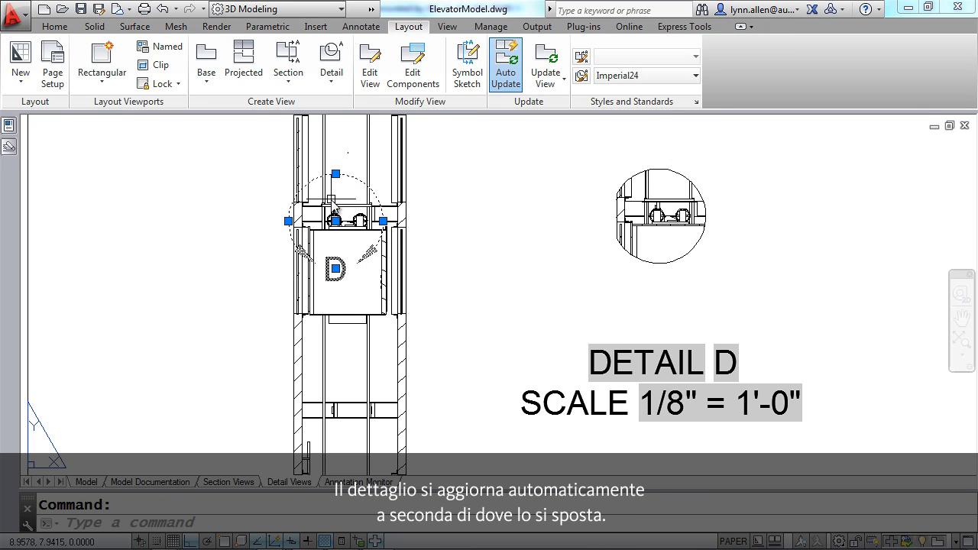
{"action": "left_click", "coordinate": [337, 221]}
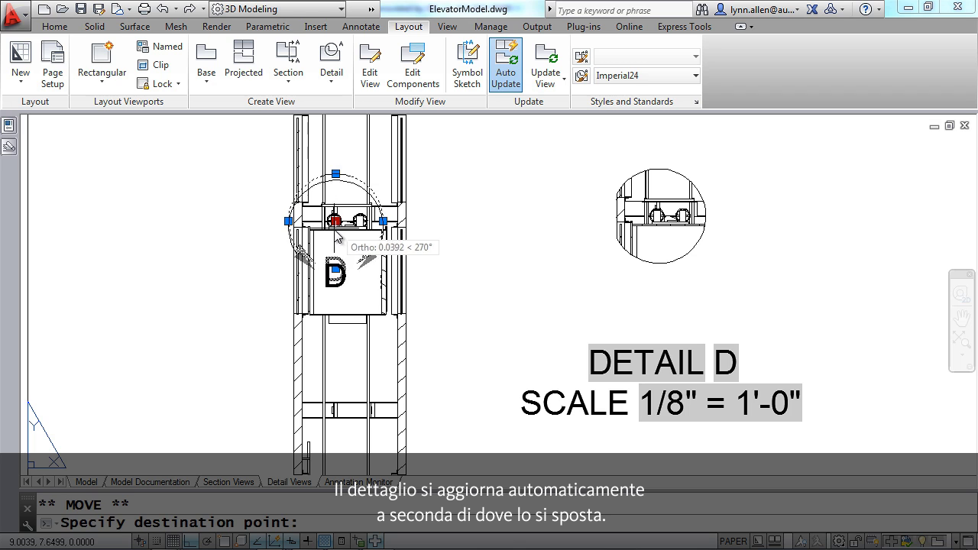
{"action": "left_click", "coordinate": [313, 306]}
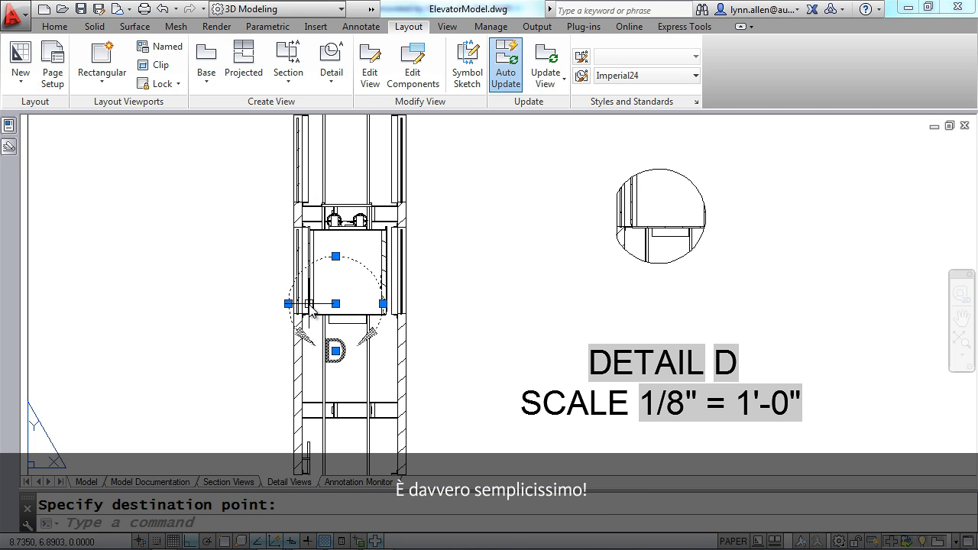
{"action": "left_click", "coordinate": [335, 304]}
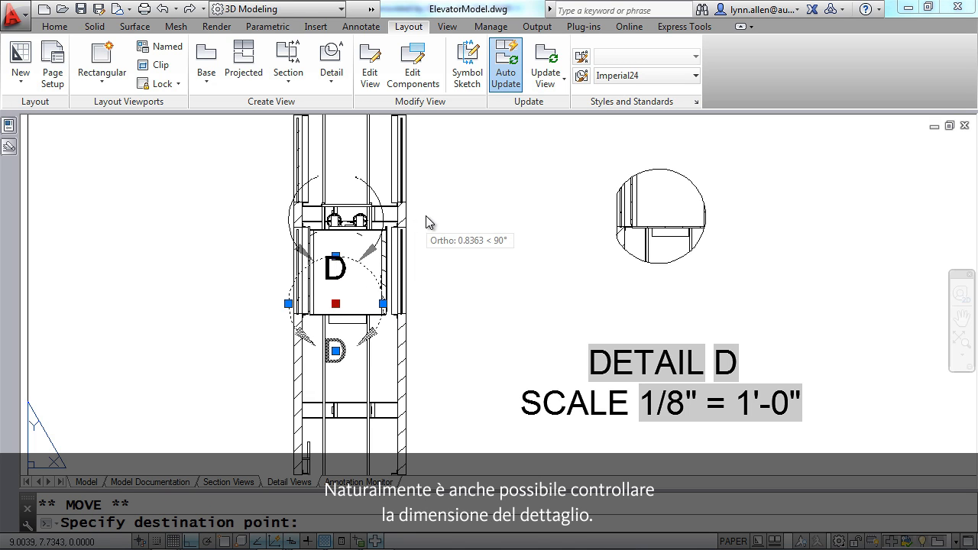
{"action": "key", "text": "F8"}
{"action": "left_click", "coordinate": [398, 221]}
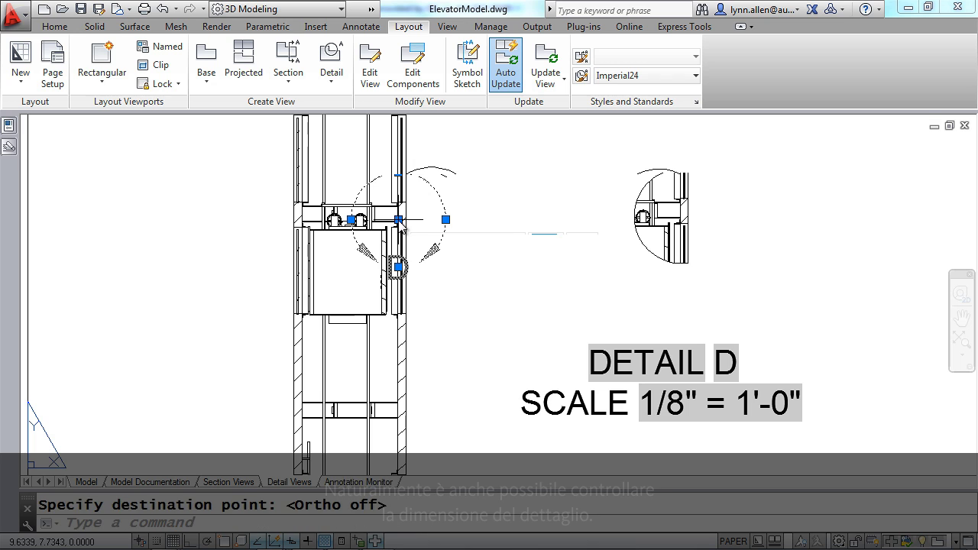
{"action": "left_click", "coordinate": [398, 220]}
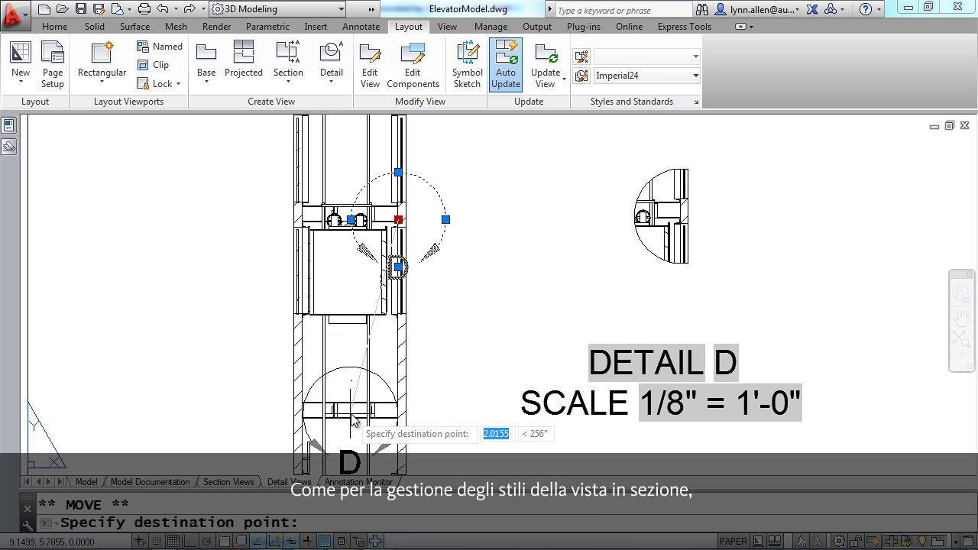
{"action": "left_click", "coordinate": [396, 409]}
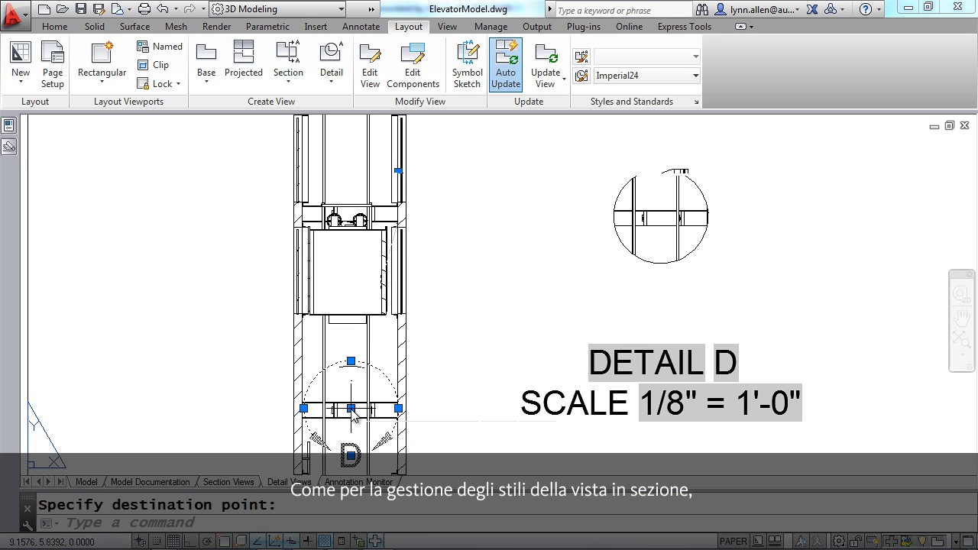
{"action": "left_click", "coordinate": [398, 409]}
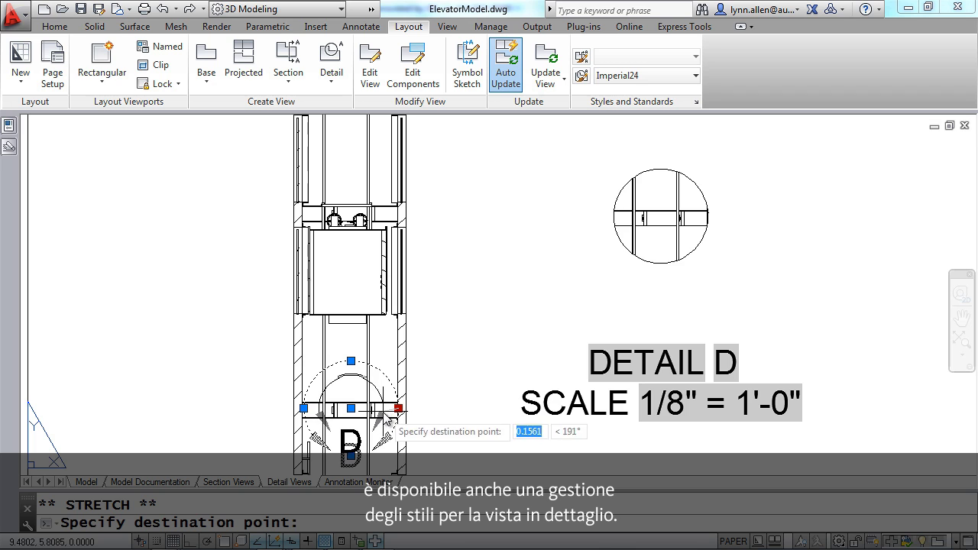
{"action": "left_click", "coordinate": [382, 409]}
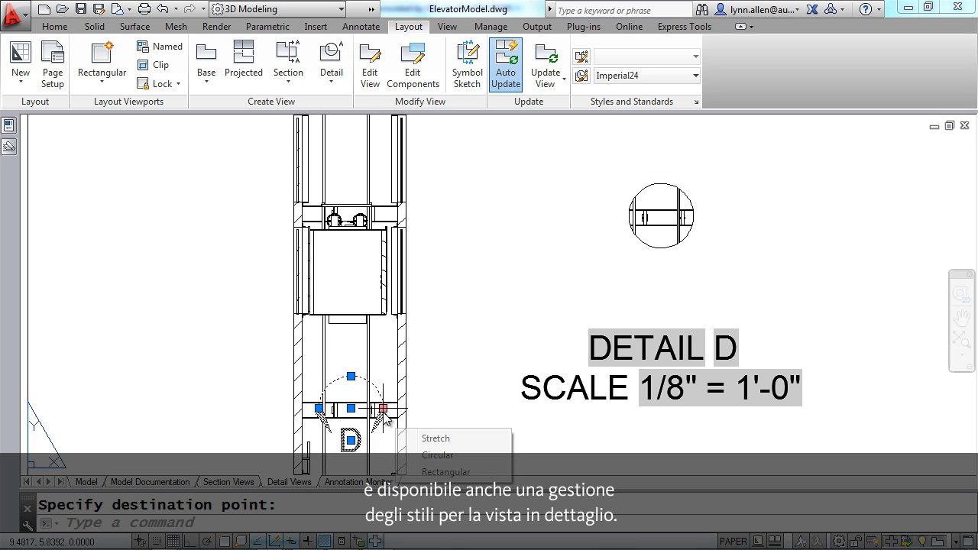
{"action": "left_click", "coordinate": [582, 76]}
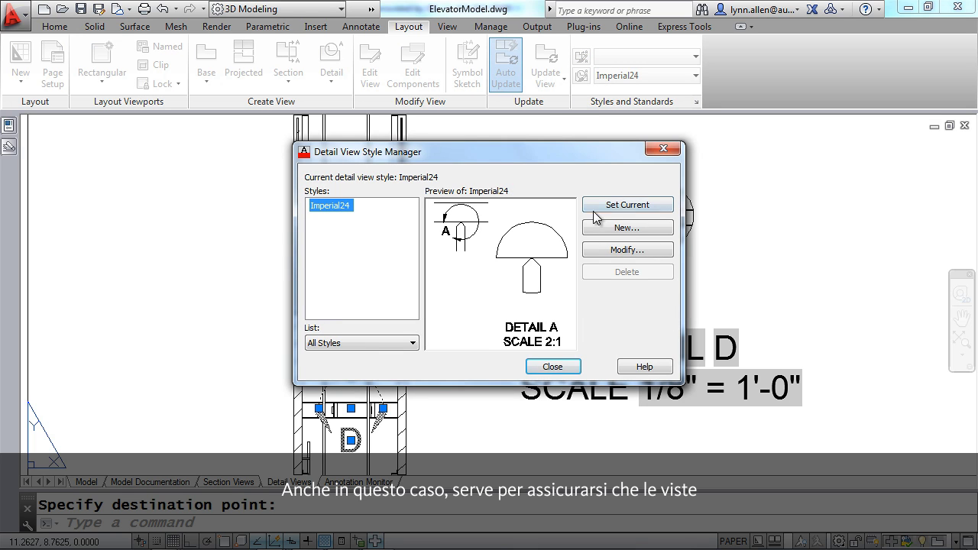
{"action": "left_click", "coordinate": [616, 251]}
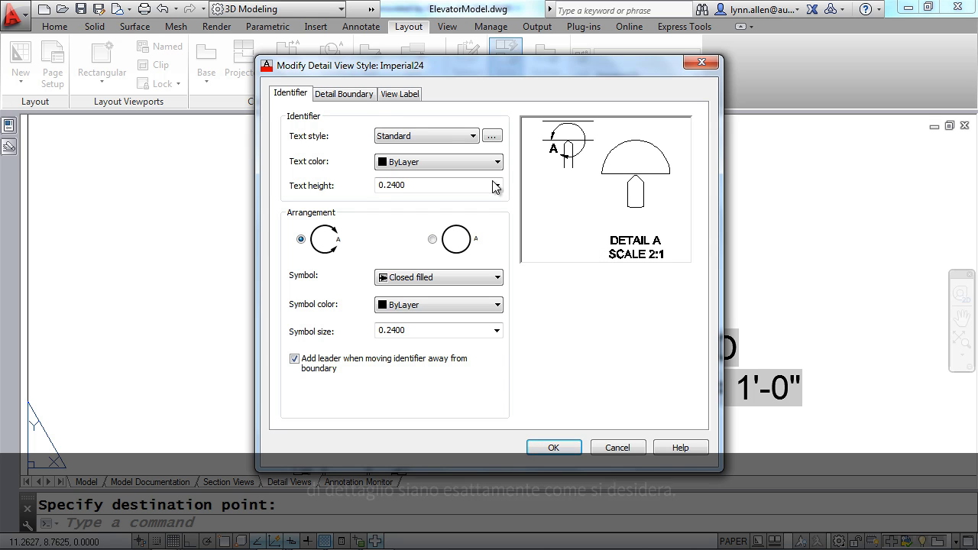
{"action": "left_click", "coordinate": [358, 94]}
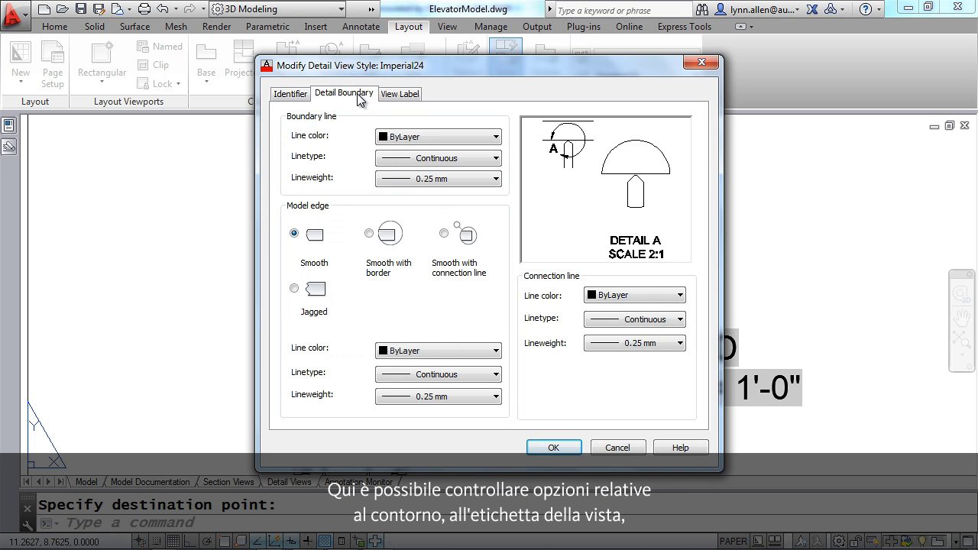
{"action": "left_click", "coordinate": [403, 94]}
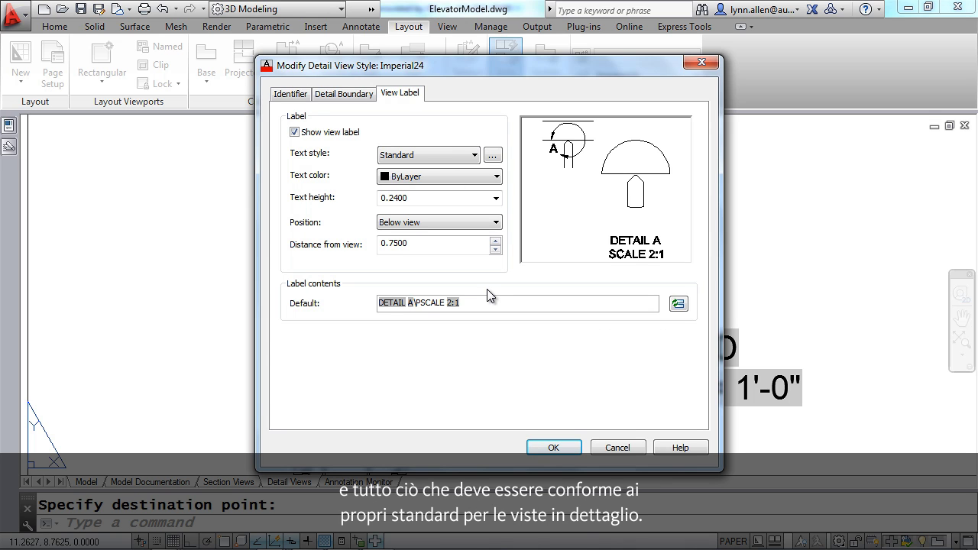
{"action": "left_click", "coordinate": [616, 448]}
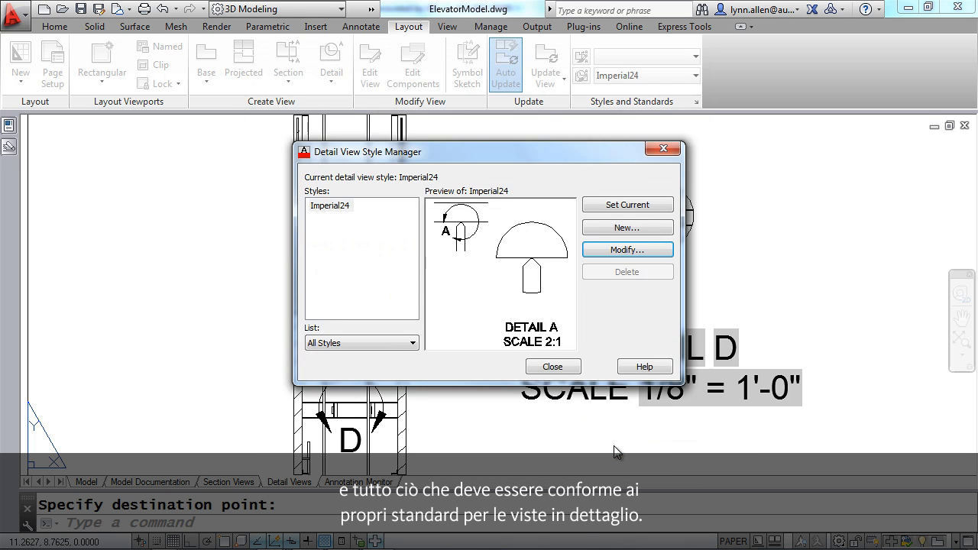
{"action": "left_click", "coordinate": [552, 366]}
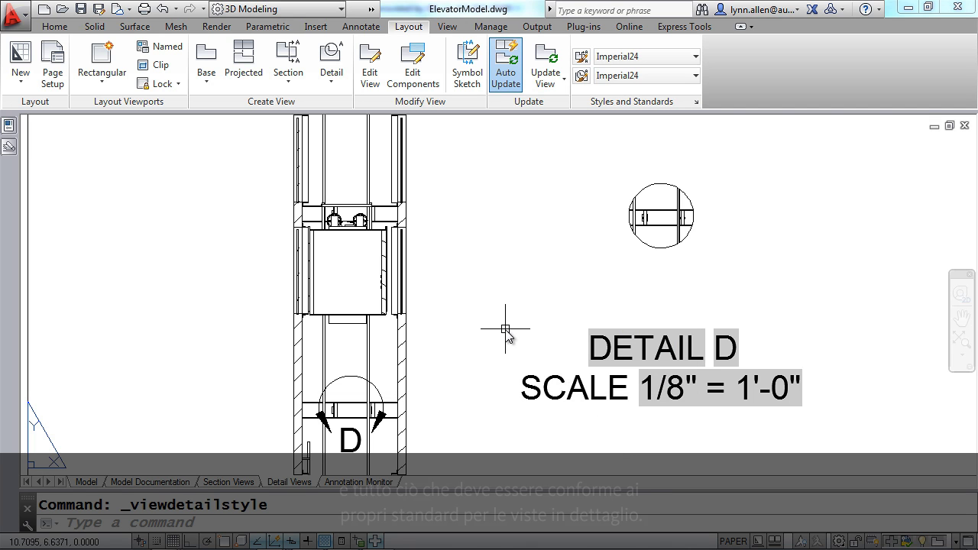